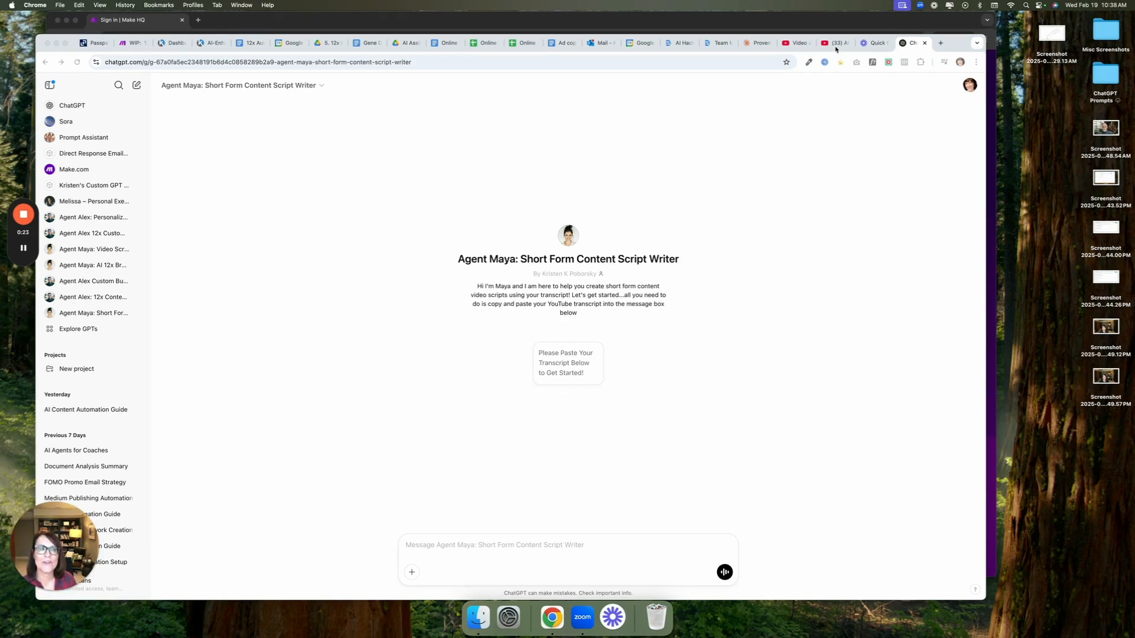
Copy the full transcript of the YouTube video "AI Automation Made Easy: 15-Minute Framework That Saved Me Hours Each Week"
click(835, 45)
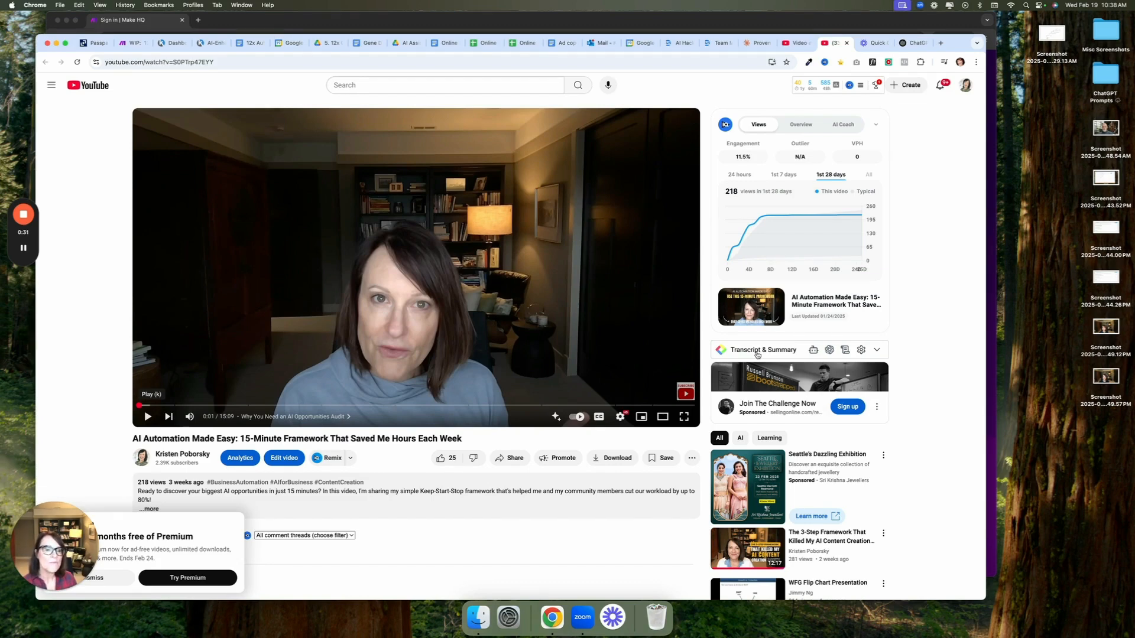
click(876, 351)
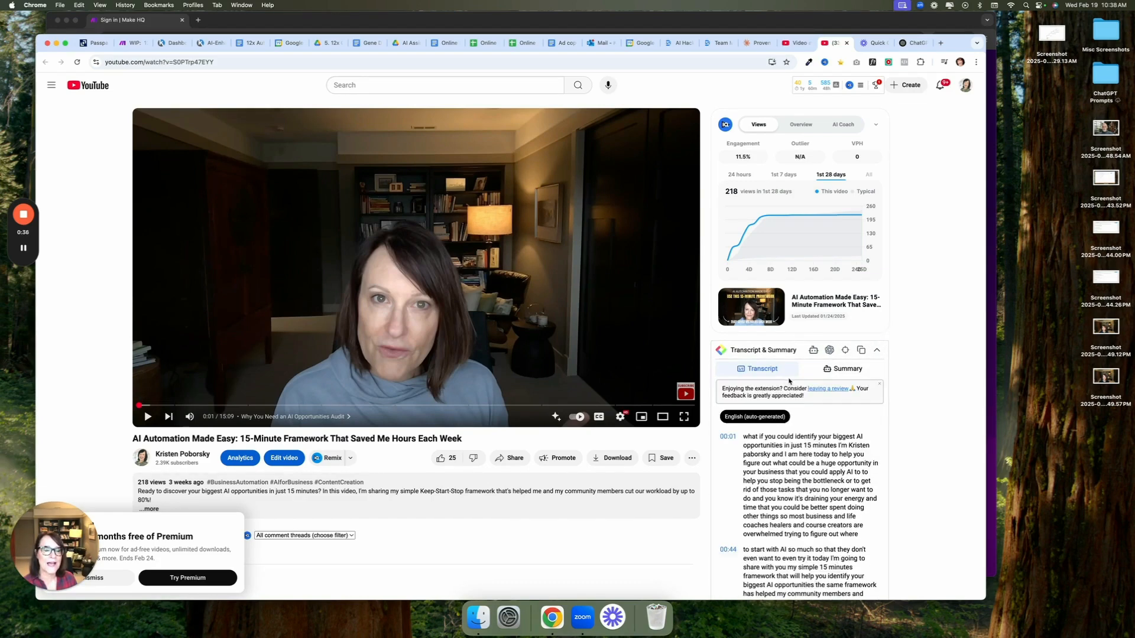
click(879, 384)
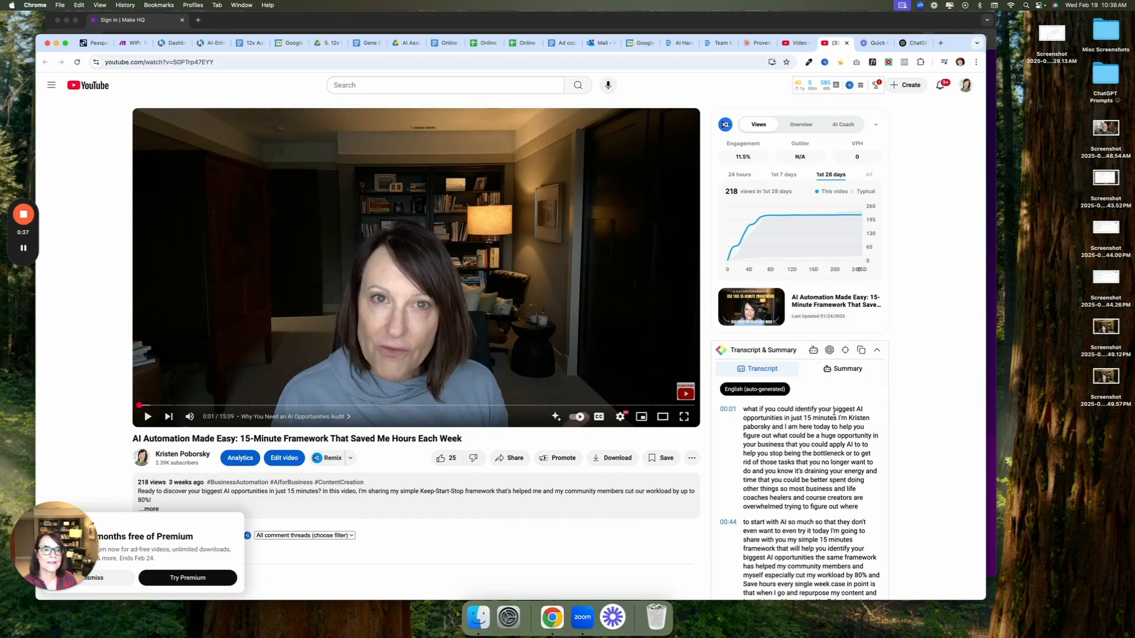
click(861, 350)
Switch to ChatGPT and send the copied transcript to the Agent Maya: Short Form Content Script Writer GPT
click(912, 43)
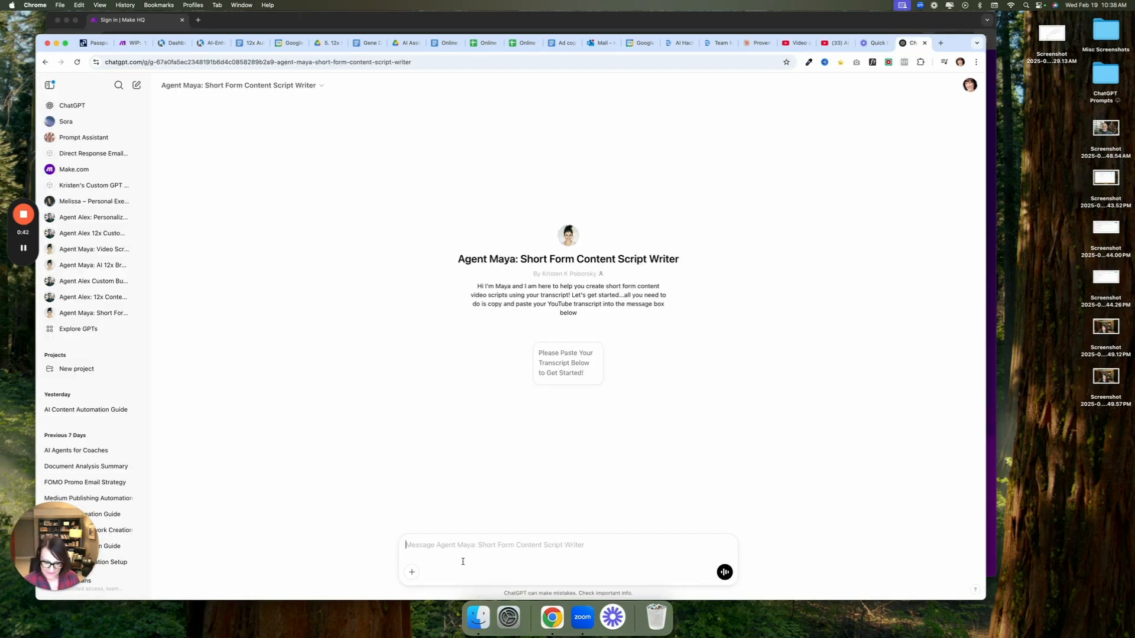
key(super+v)
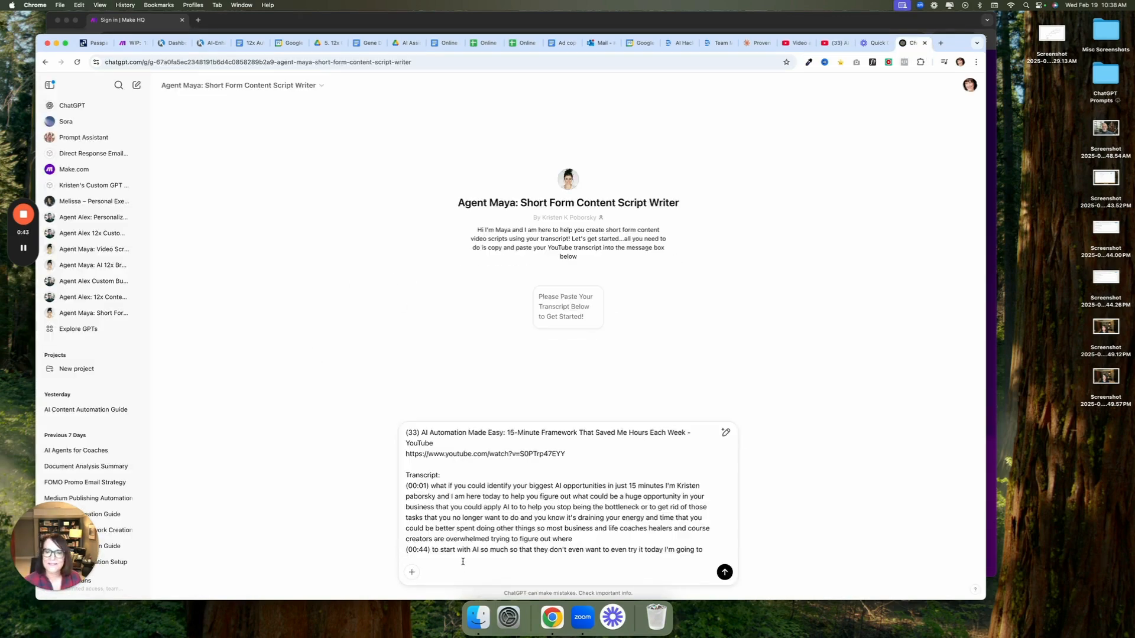
click(724, 572)
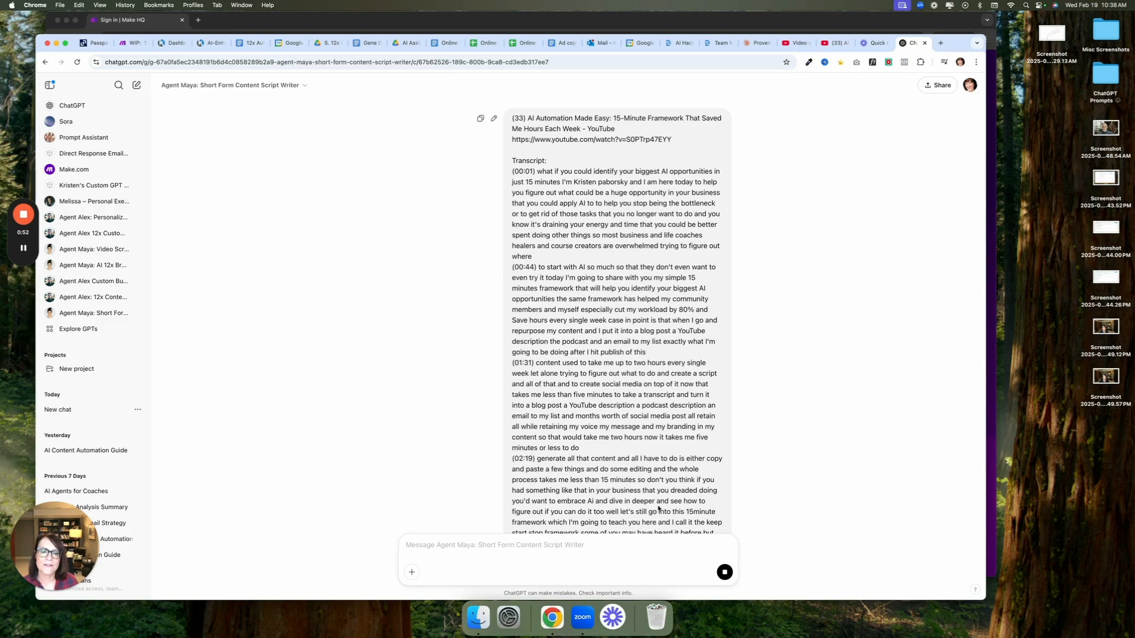
Review the generated Problem > Insight > Action and Myth > Truth > Action scripts, highlighting the first myth
scroll(632, 478, down, 10)
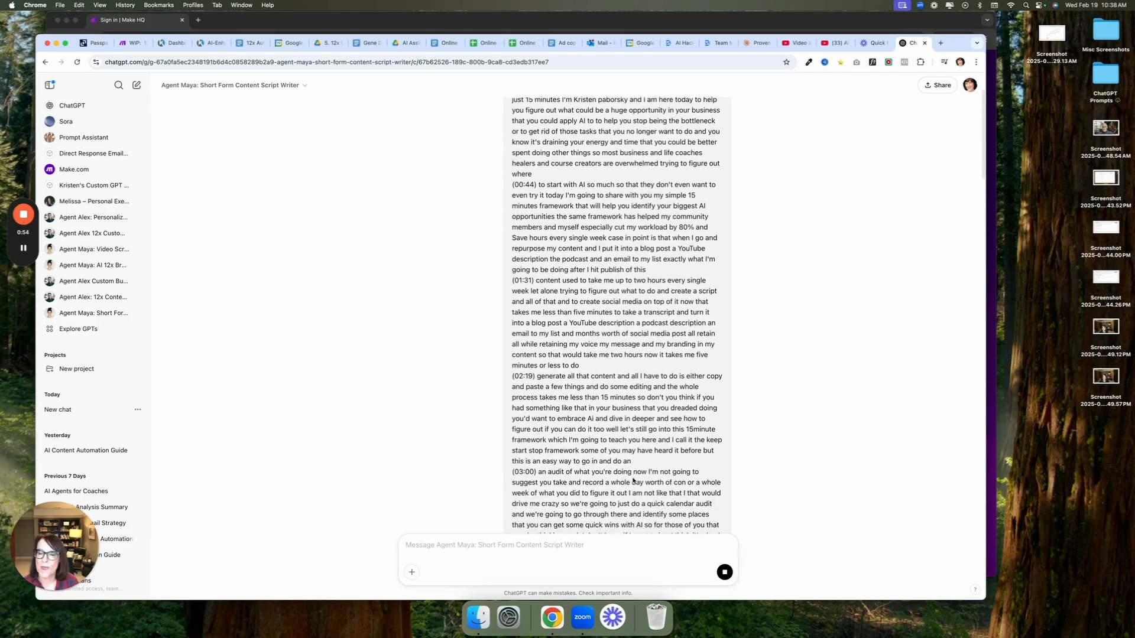
scroll(632, 482, down, 15)
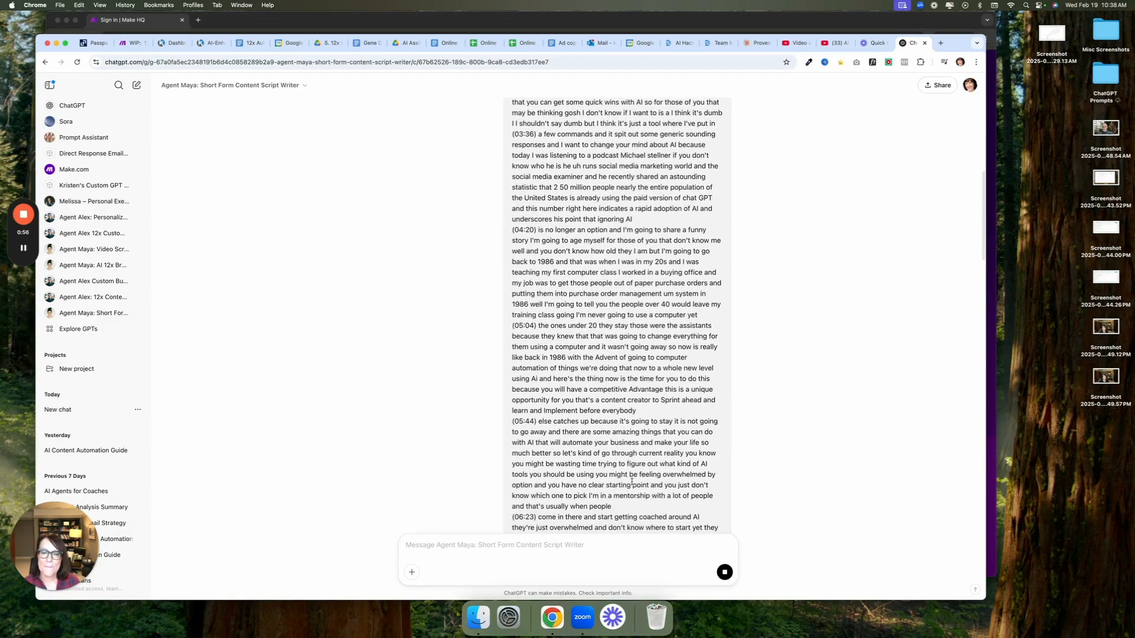
scroll(631, 481, down, 5)
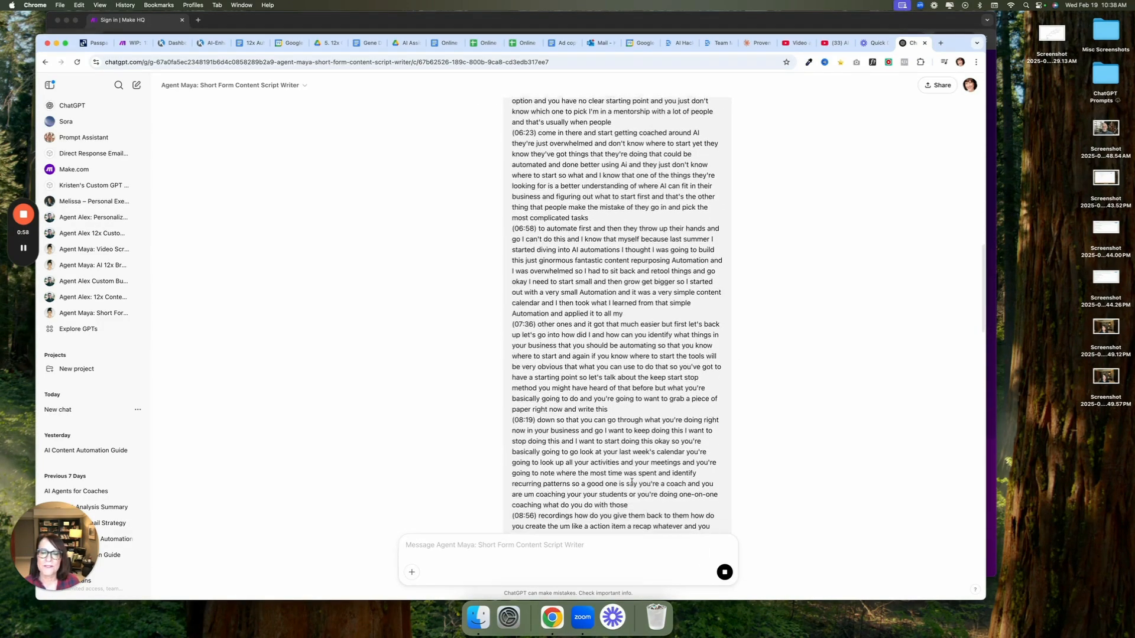
scroll(586, 438, down, 20)
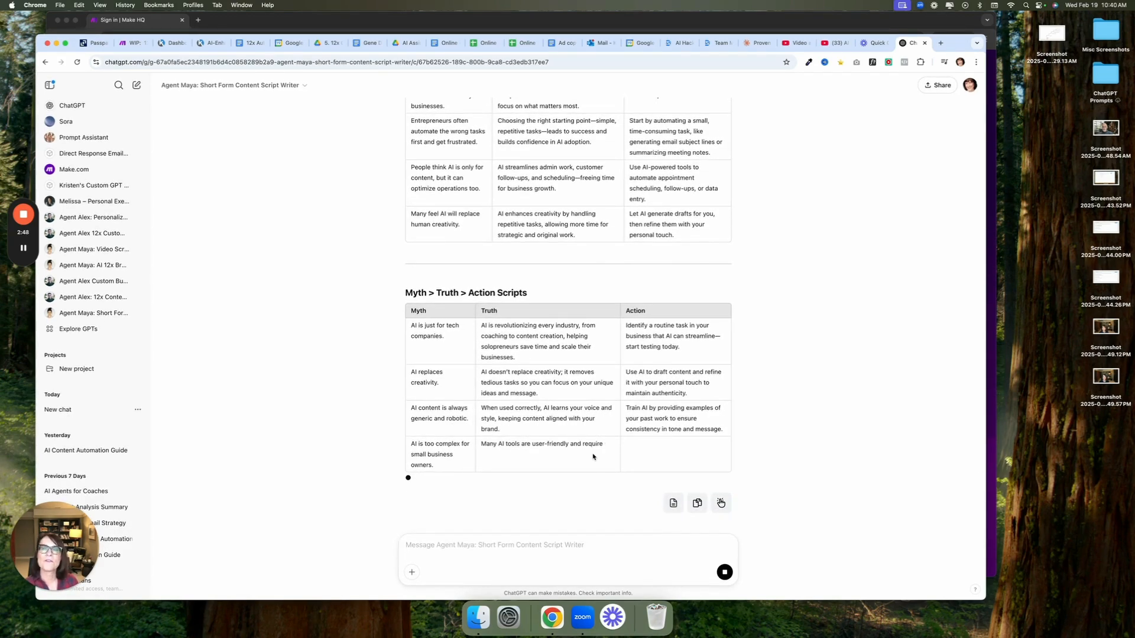
scroll(560, 162, up, 3)
scroll(558, 165, up, 6)
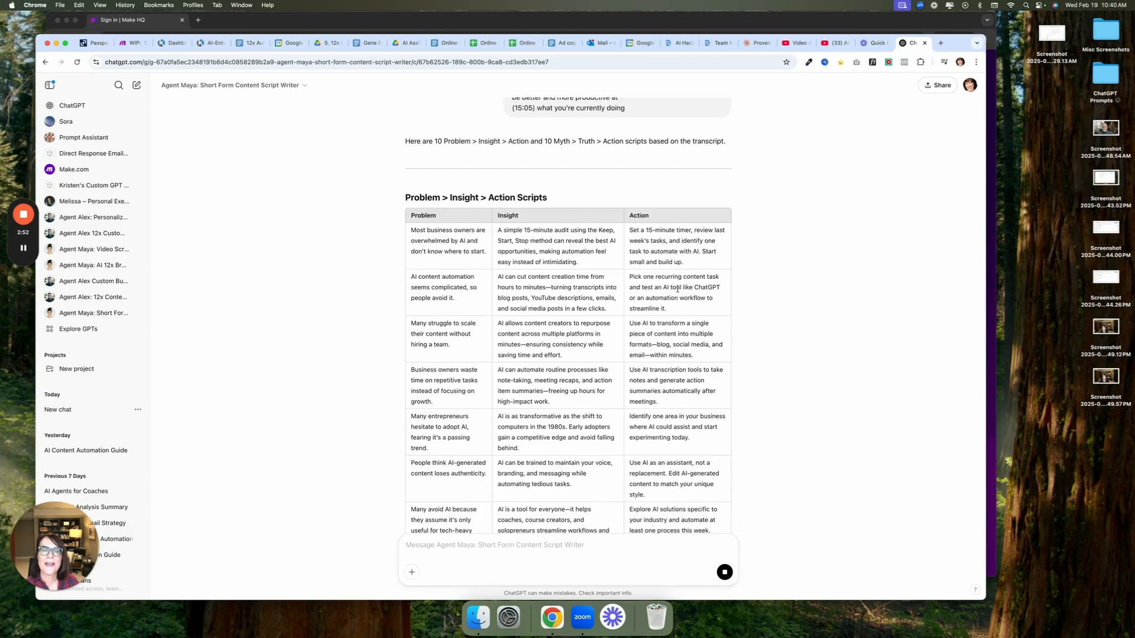
scroll(650, 371, down, 7)
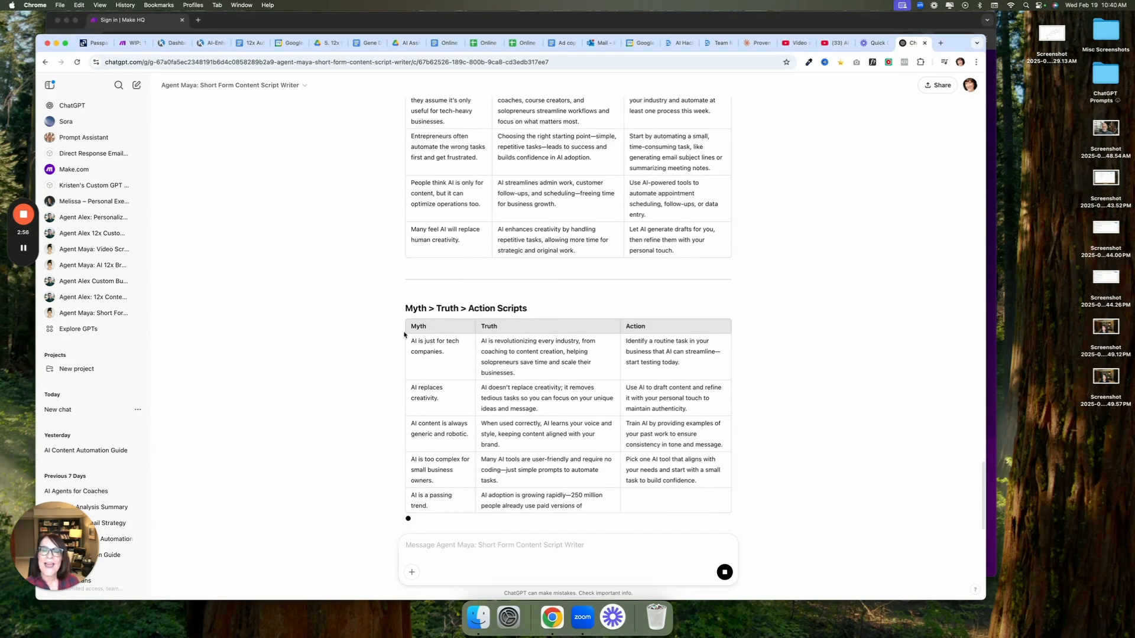
drag(410, 342, 447, 355)
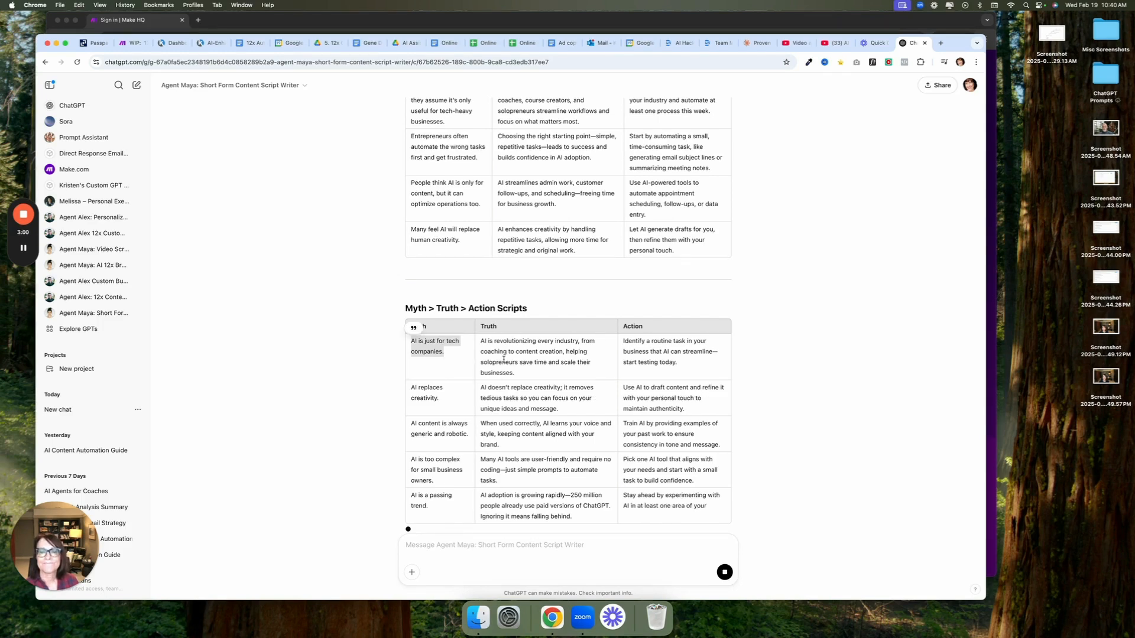
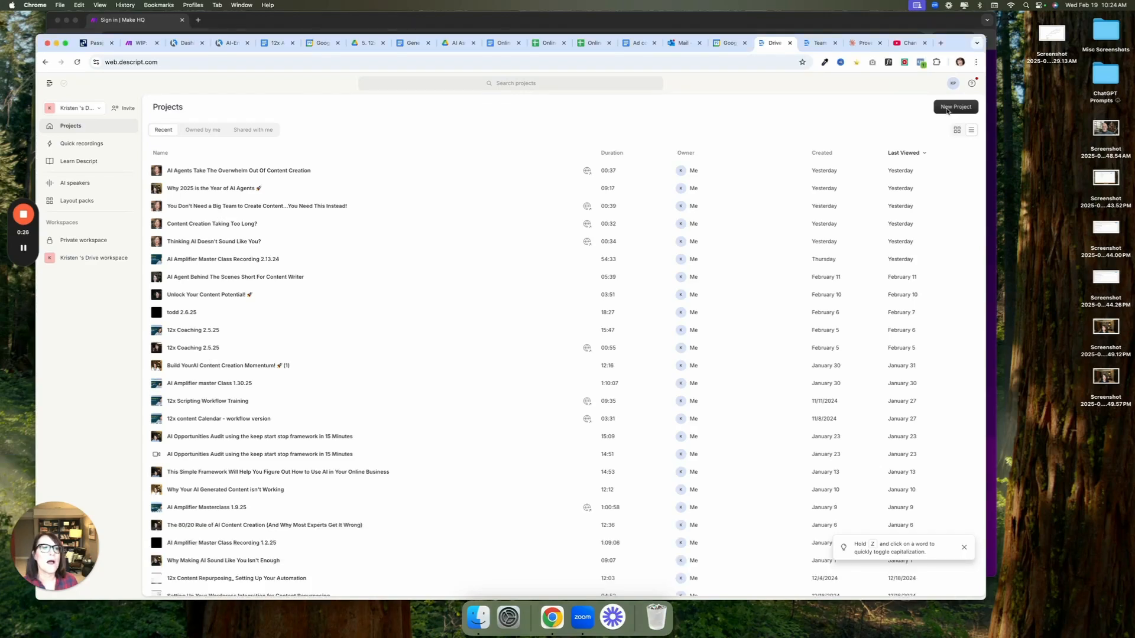
Create a new project and upload IMG_0464.MOV from the drive-download folder in Downloads, sorting the folder's files by name
click(947, 107)
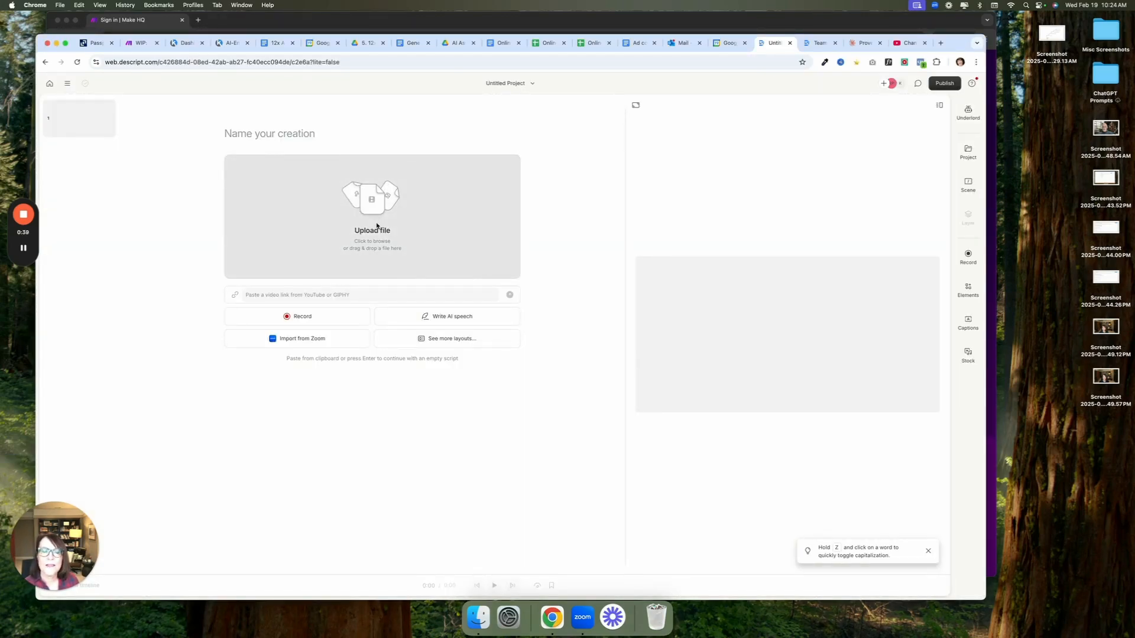
click(376, 226)
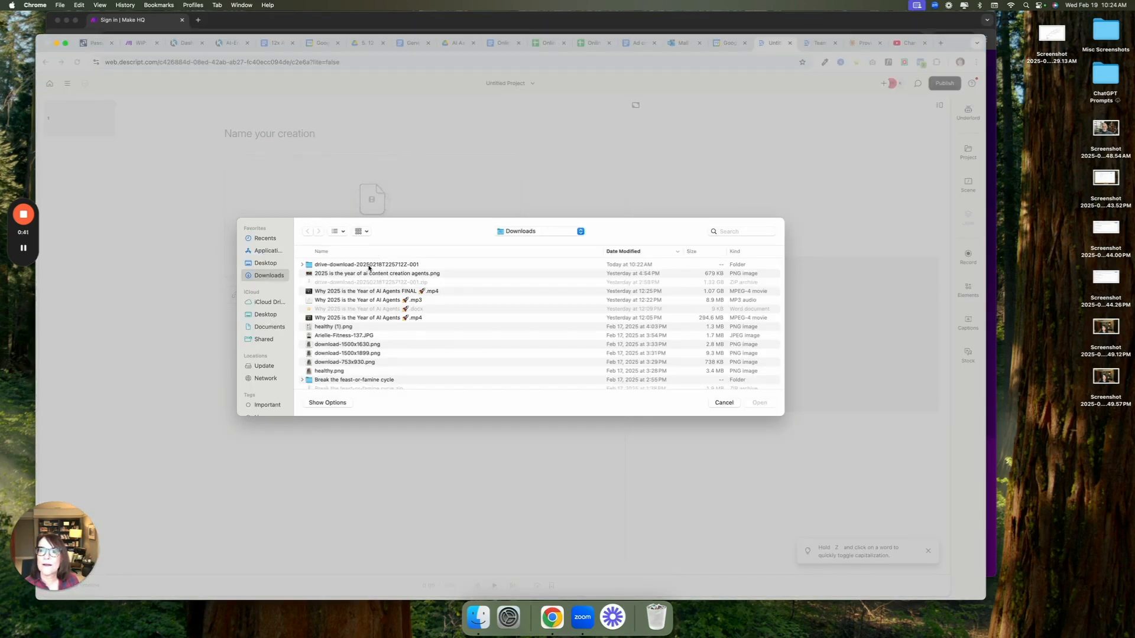
click(370, 266)
double_click(370, 265)
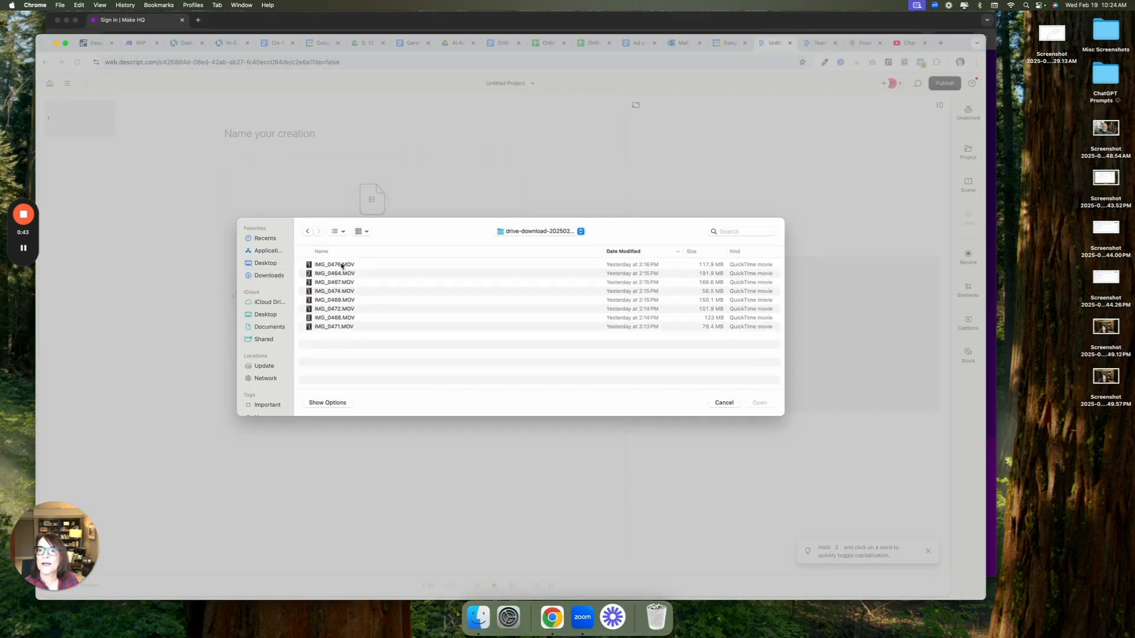
click(322, 254)
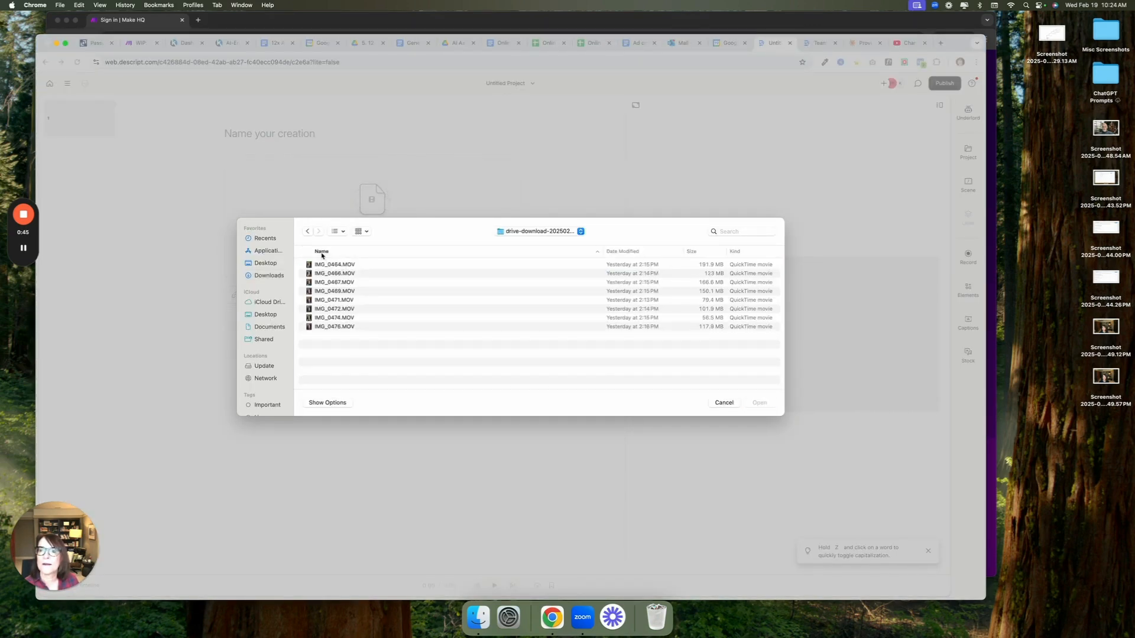
click(334, 266)
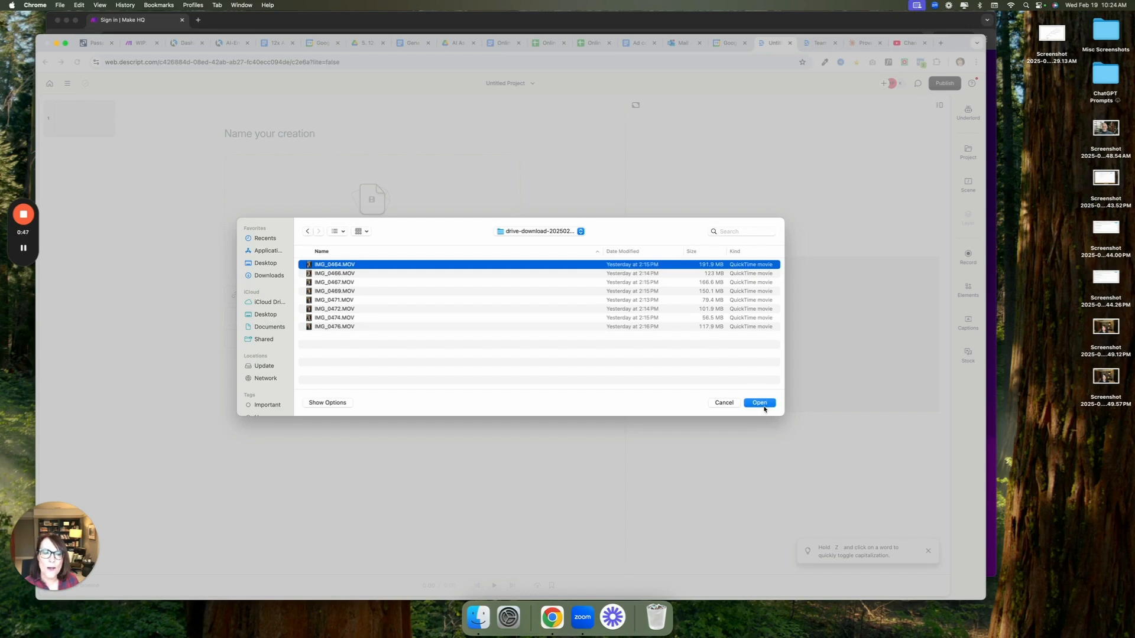
click(760, 404)
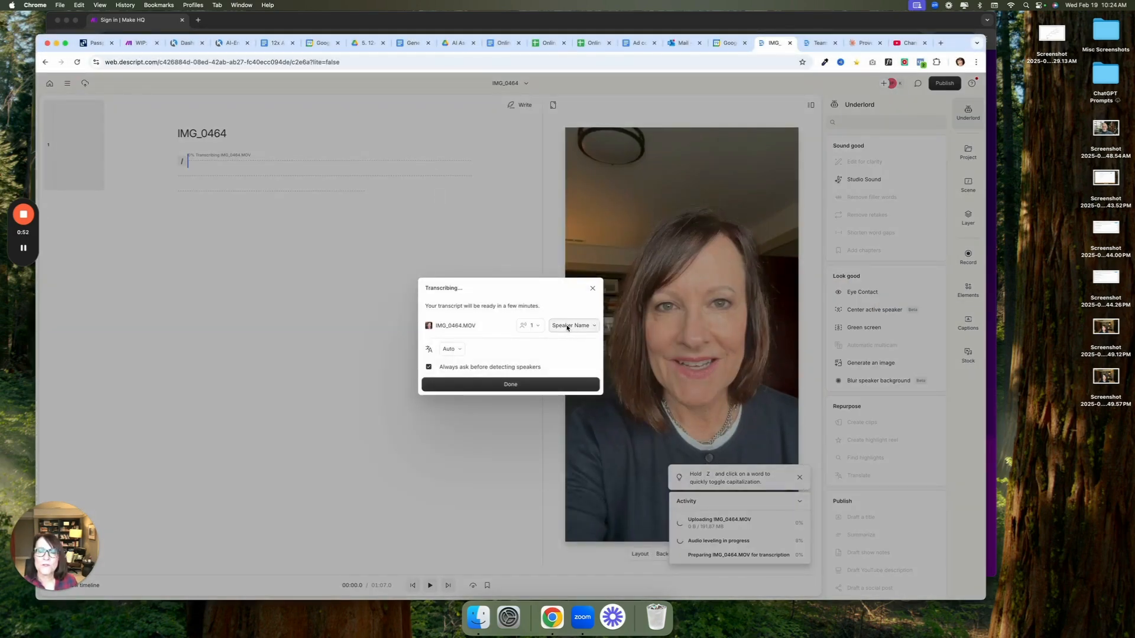
Assign the existing AI speaker's name to the IMG_0464.MOV transcription and finish the transcription setup
click(566, 326)
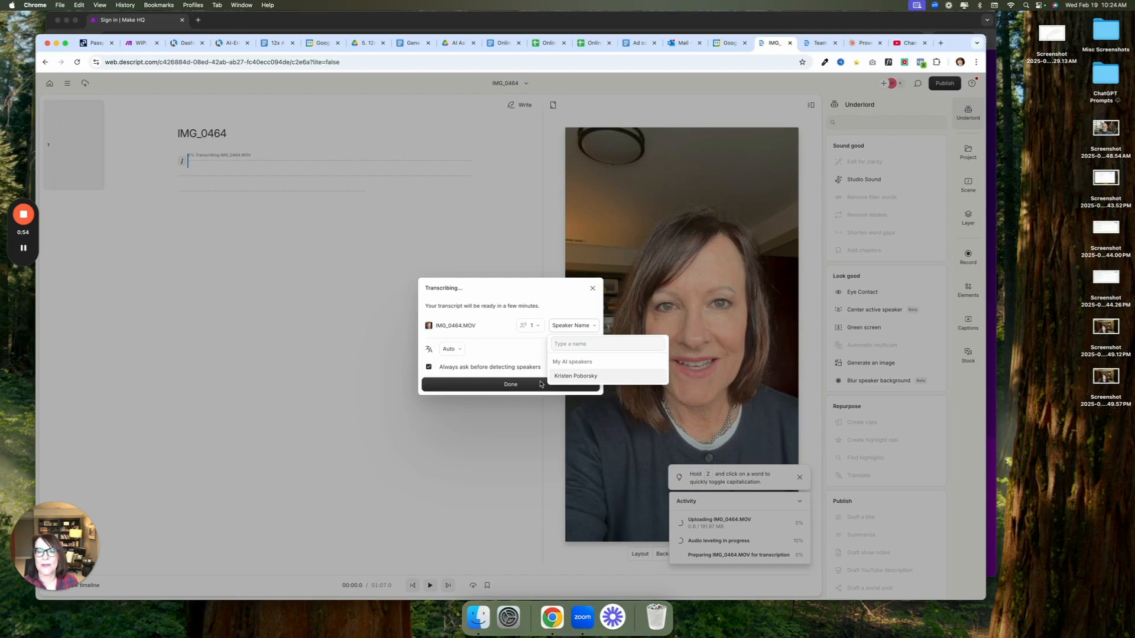
click(576, 376)
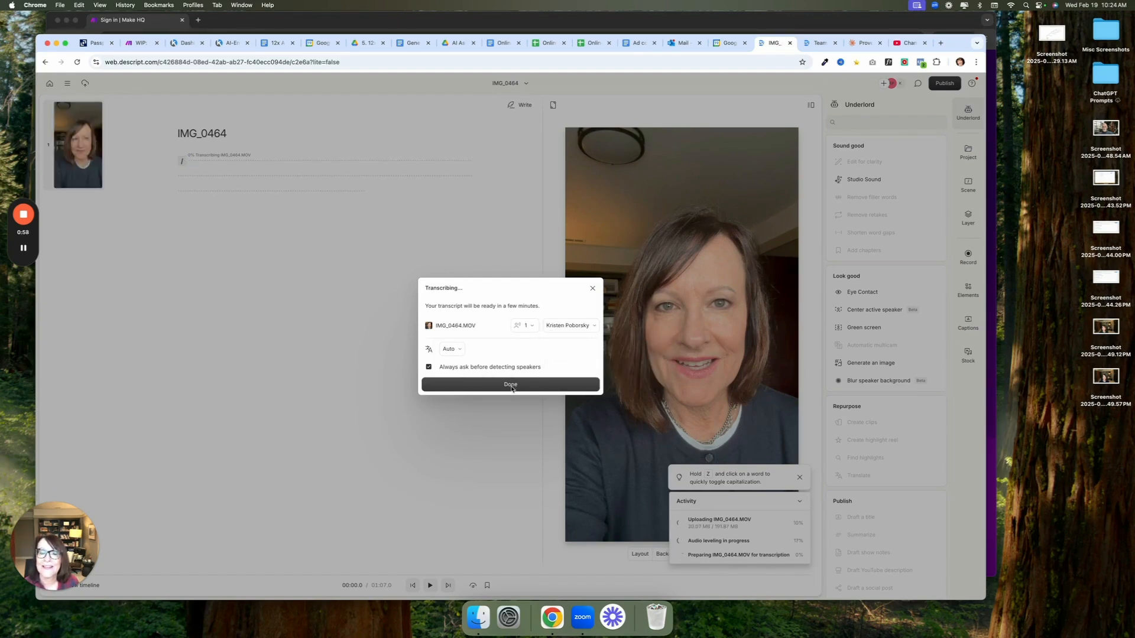
click(510, 385)
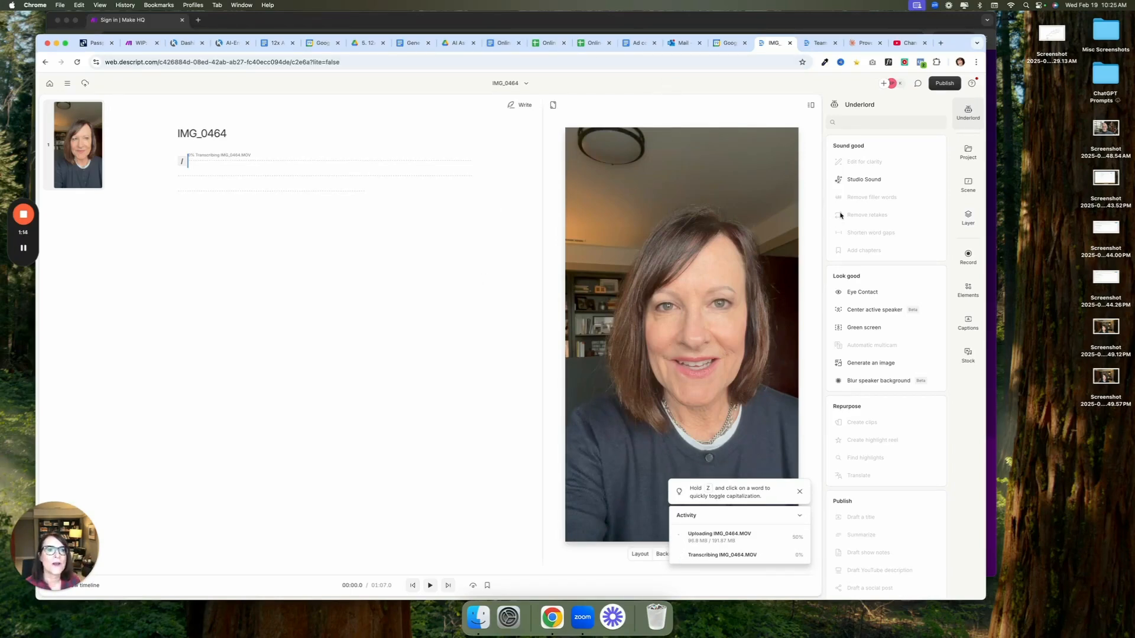
Apply the Studio Sound and Eye Contact effects to the IMG_0464 video
mouse_move(869, 186)
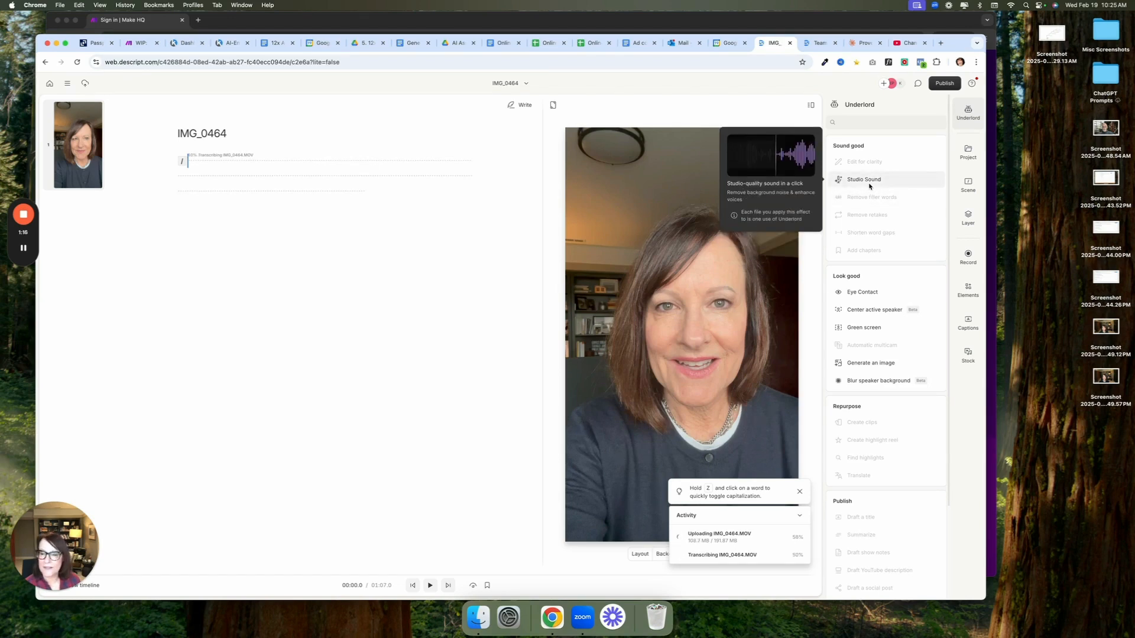
click(871, 182)
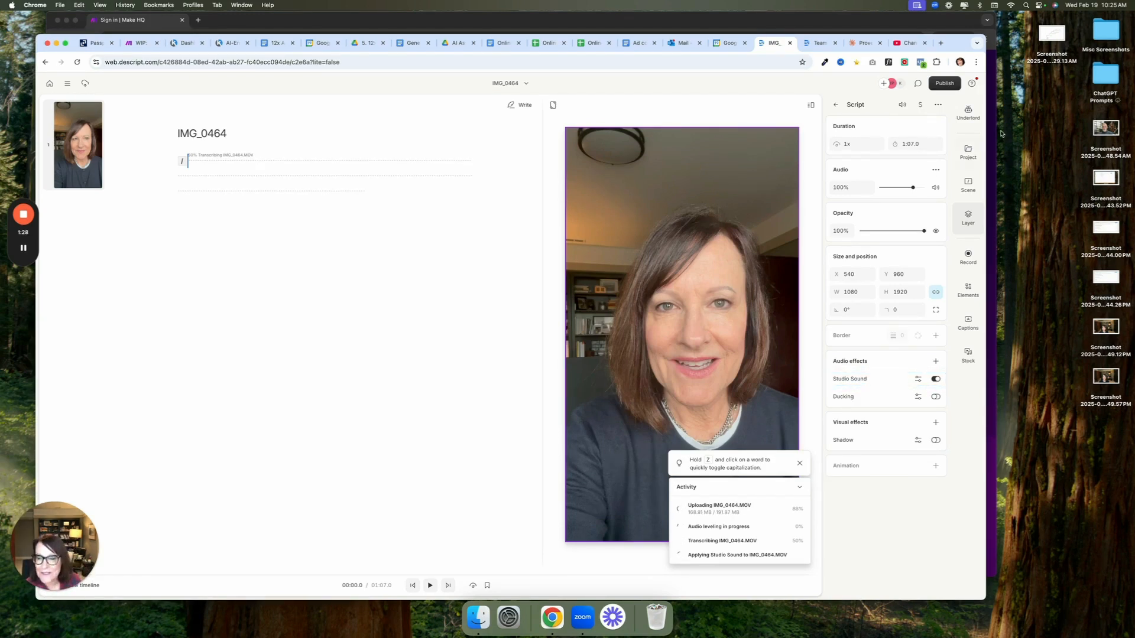
click(967, 112)
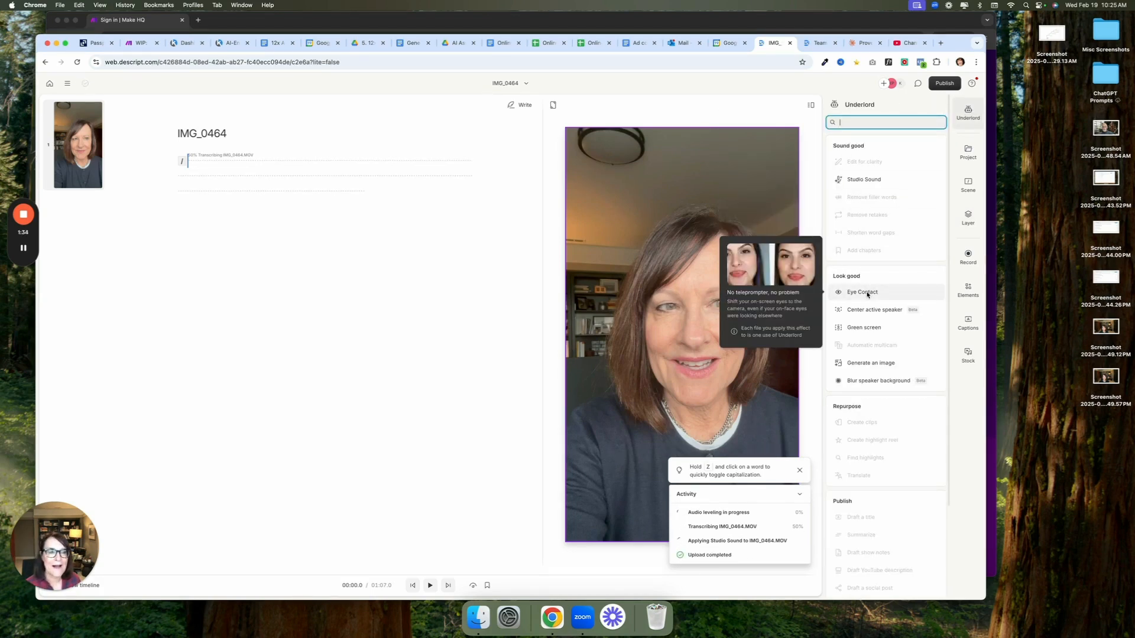
click(864, 292)
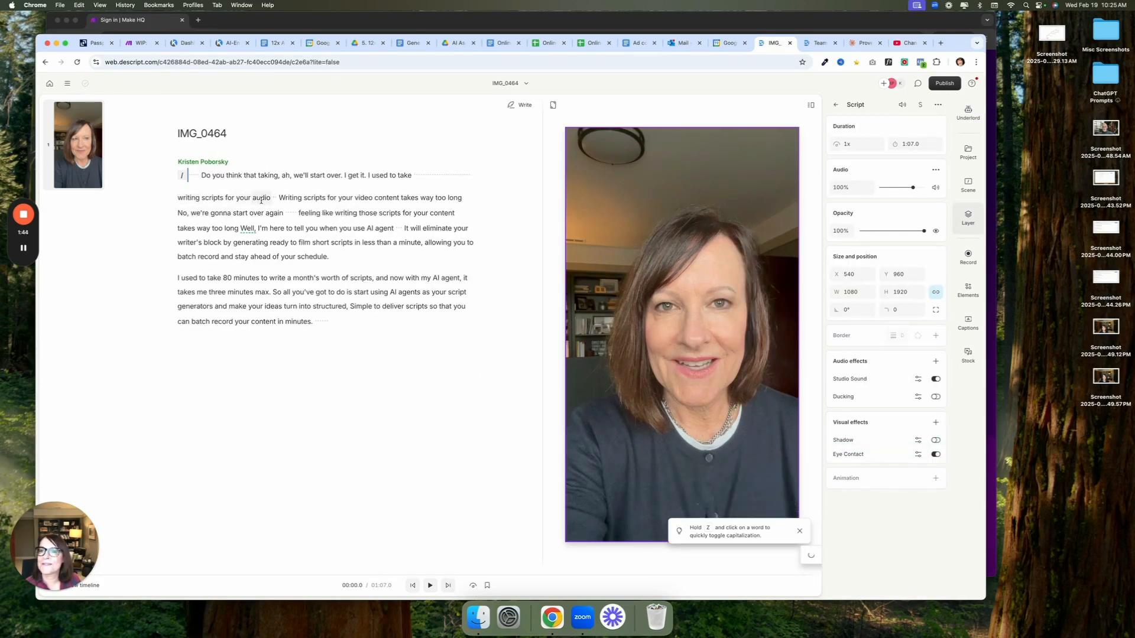
Delete the false starts at the beginning of the transcript, up to "No, we're gonna start over again" and the pause following it
drag(277, 197, 181, 182)
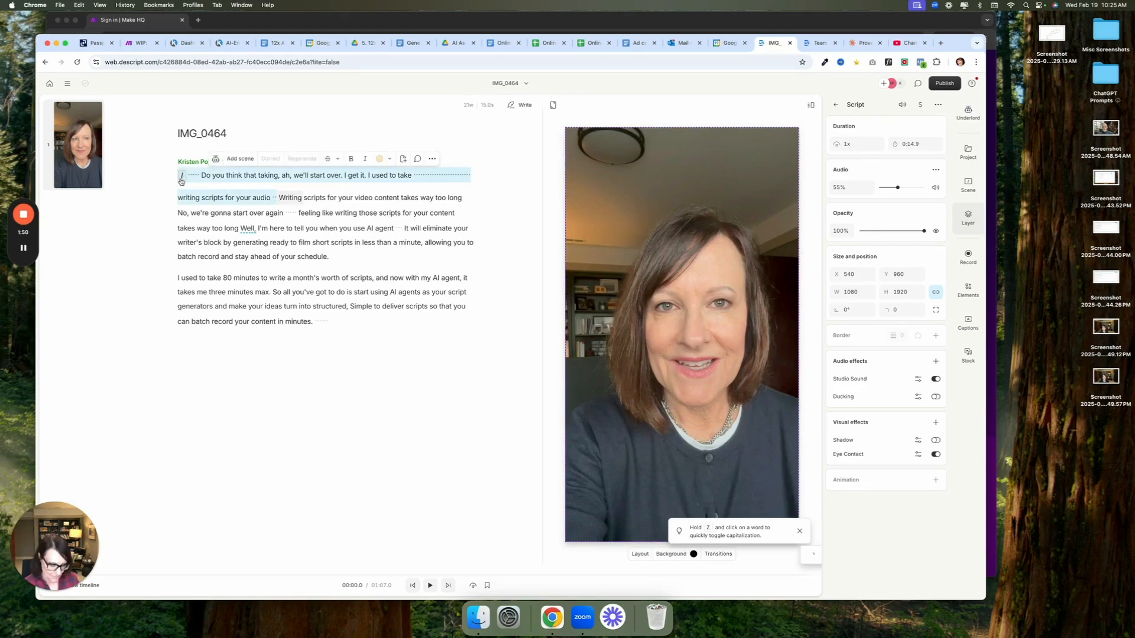
key(BackSpace)
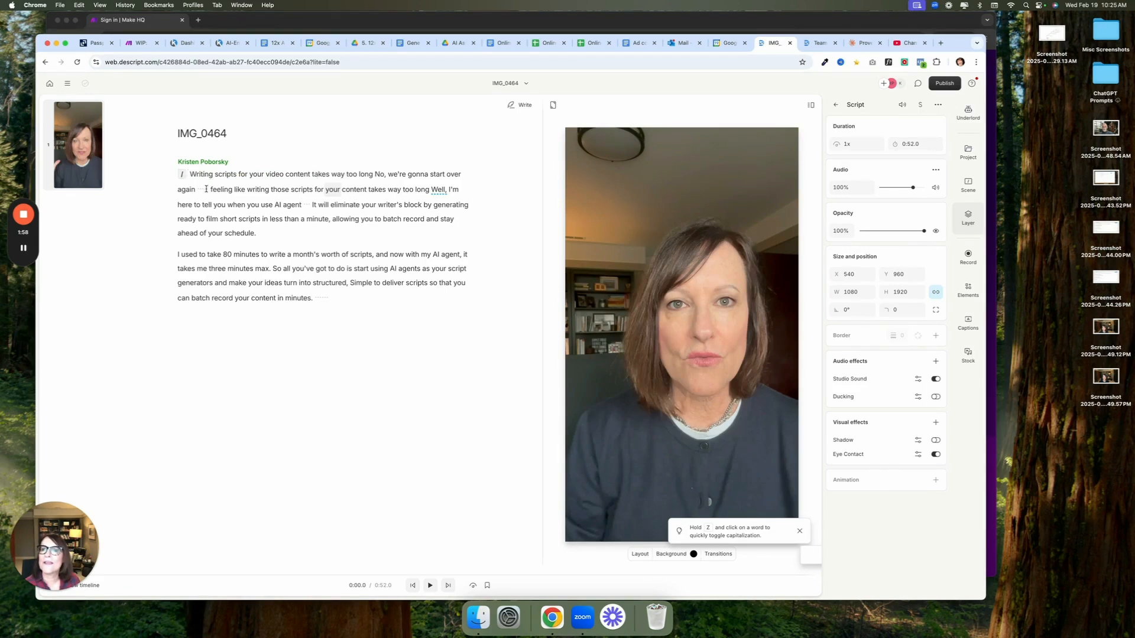
drag(209, 191, 169, 176)
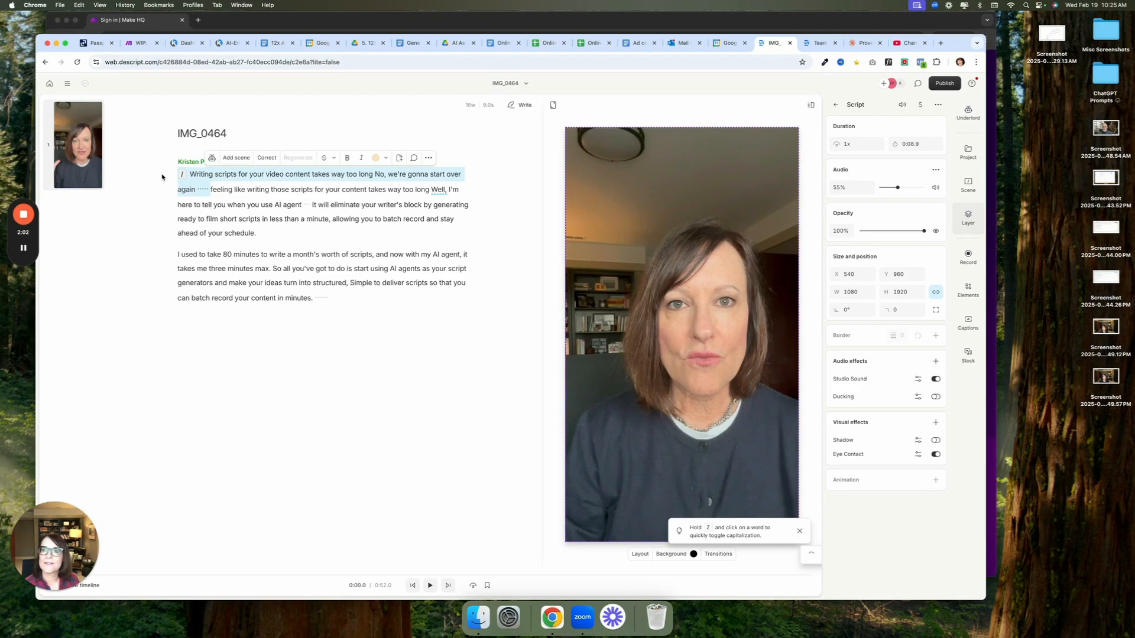
key(BackSpace)
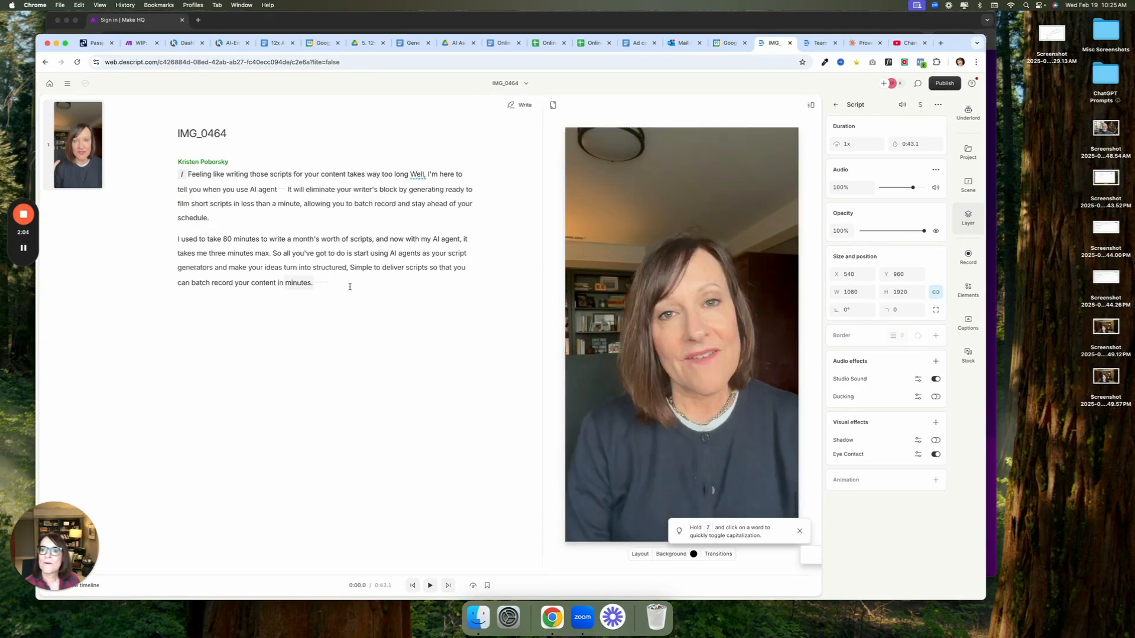
Delete the silent gap at the end of the transcript after "in minutes."
click(334, 284)
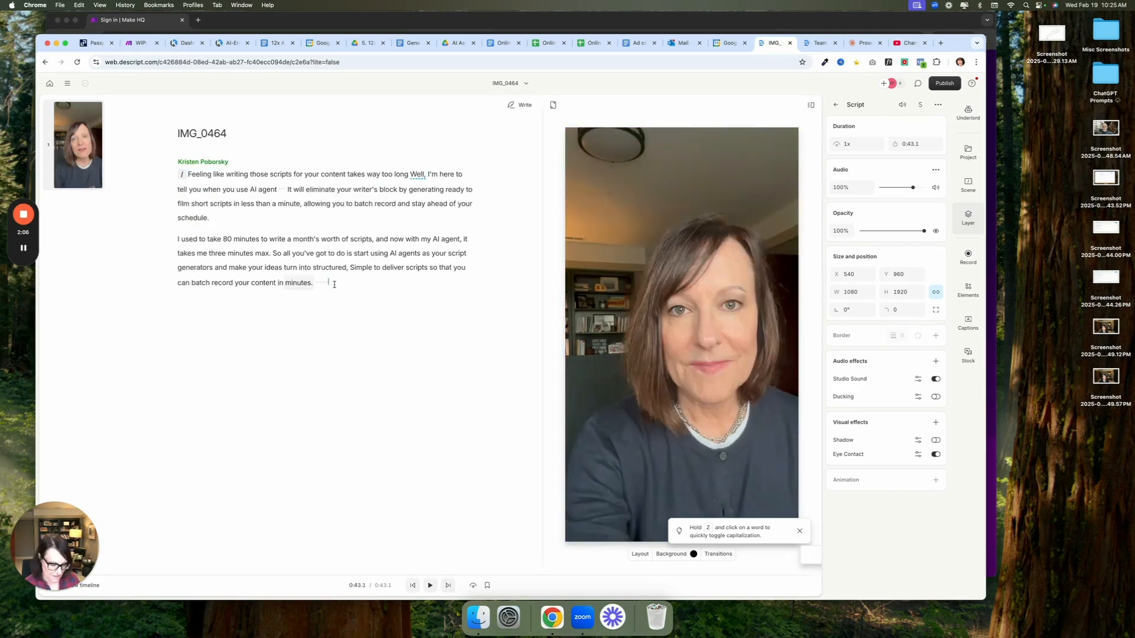
drag(330, 283, 314, 283)
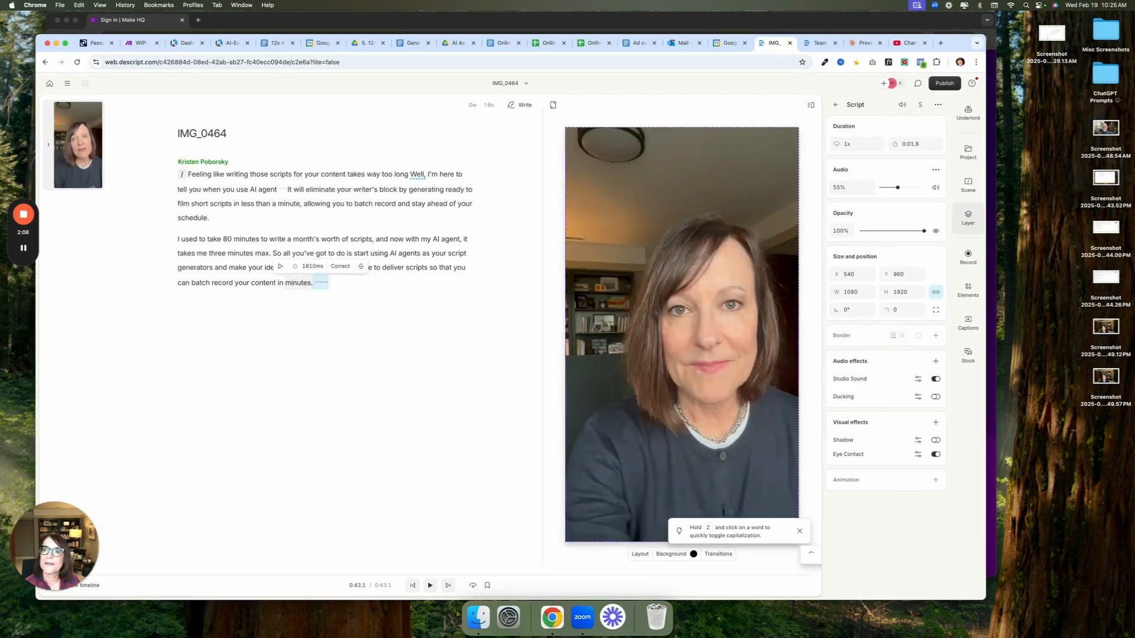
key(BackSpace)
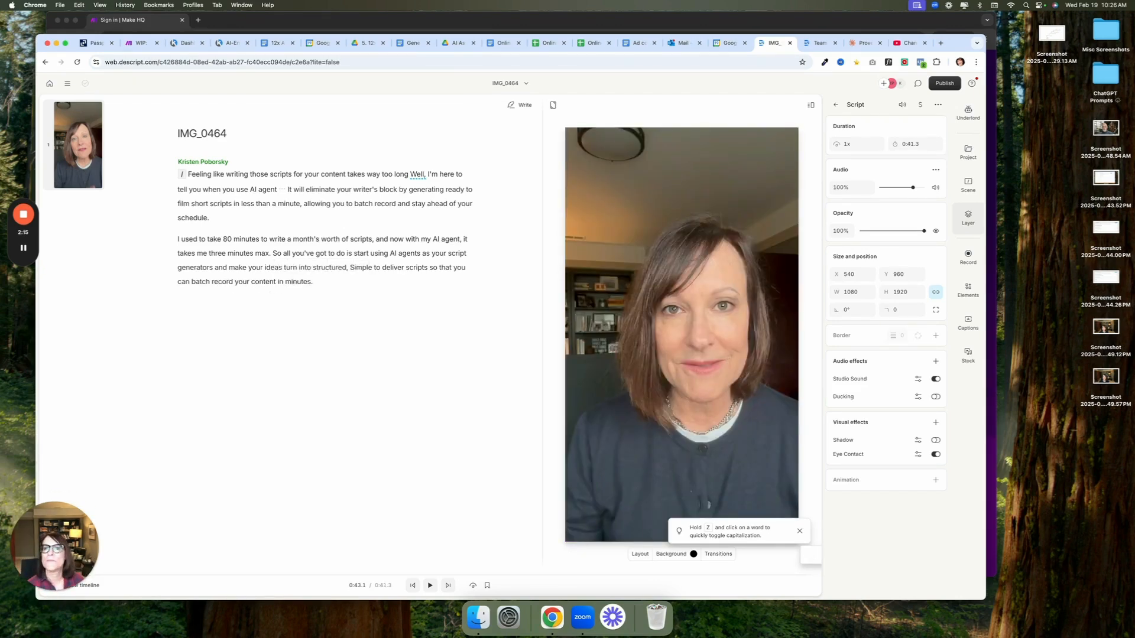
Delete the pause between "AI agent" and "It will eliminate", and play back the video to check the cut
click(283, 189)
click(284, 190)
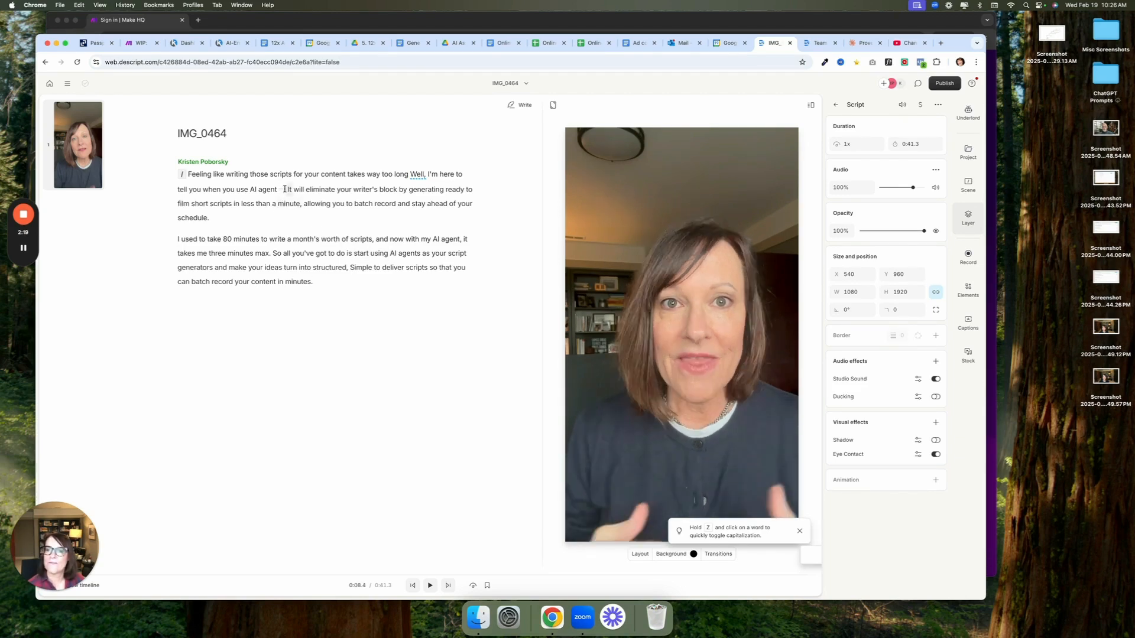
click(285, 189)
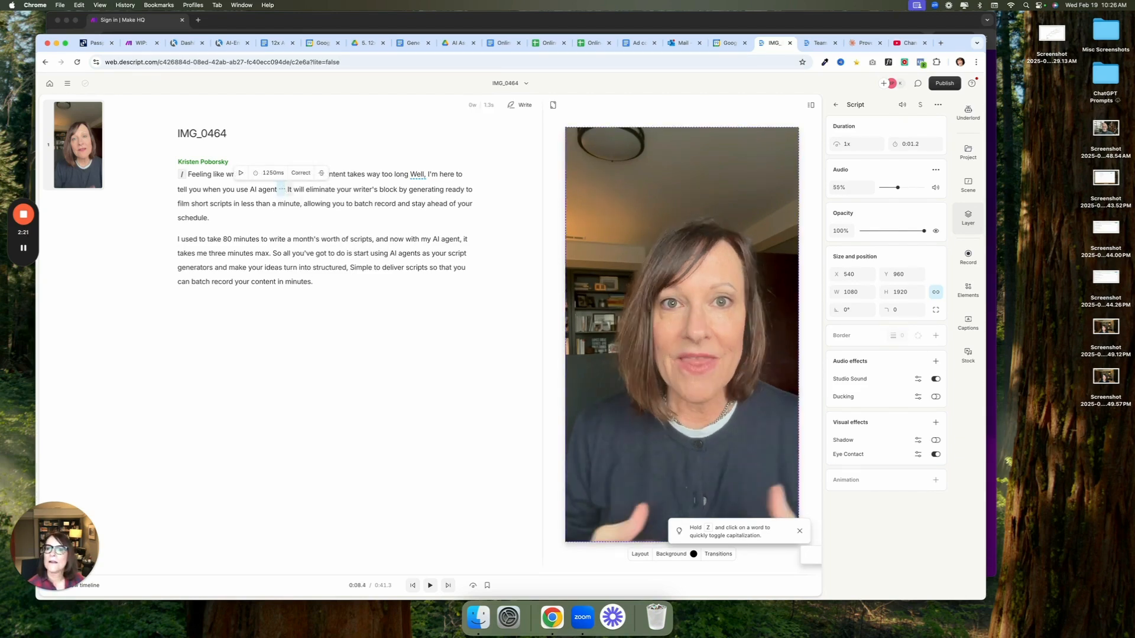
key(BackSpace)
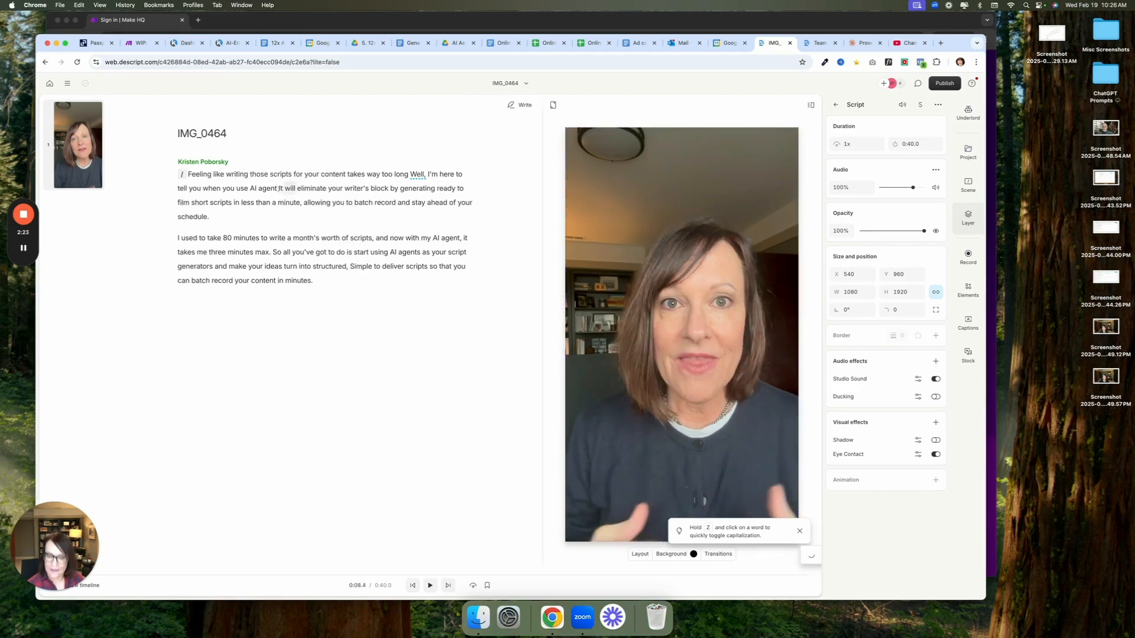
key(space)
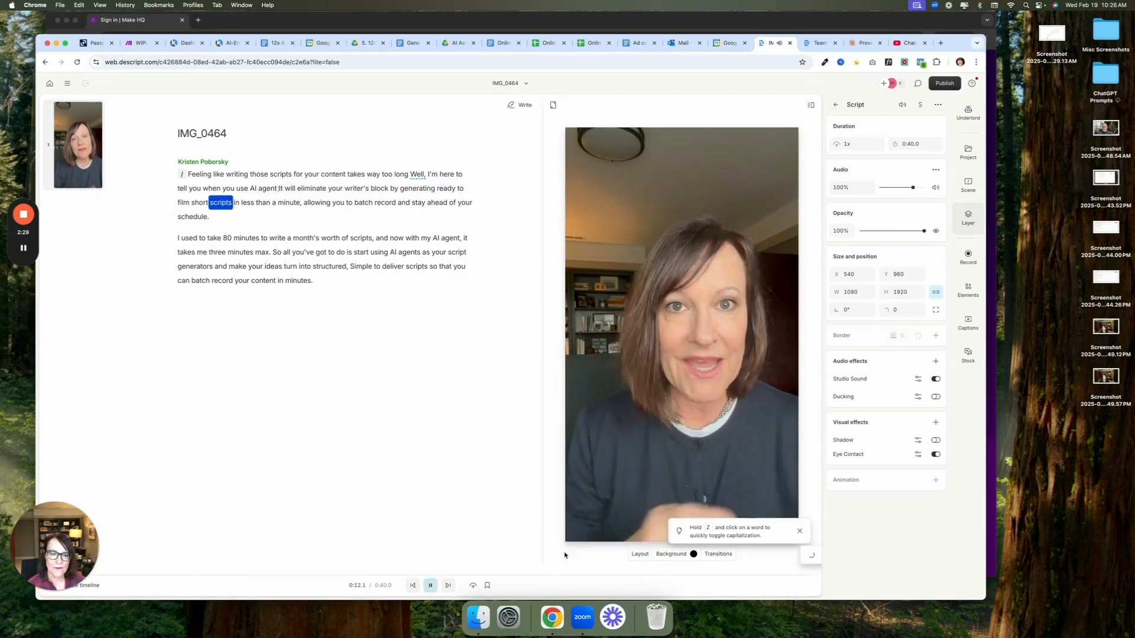
click(430, 585)
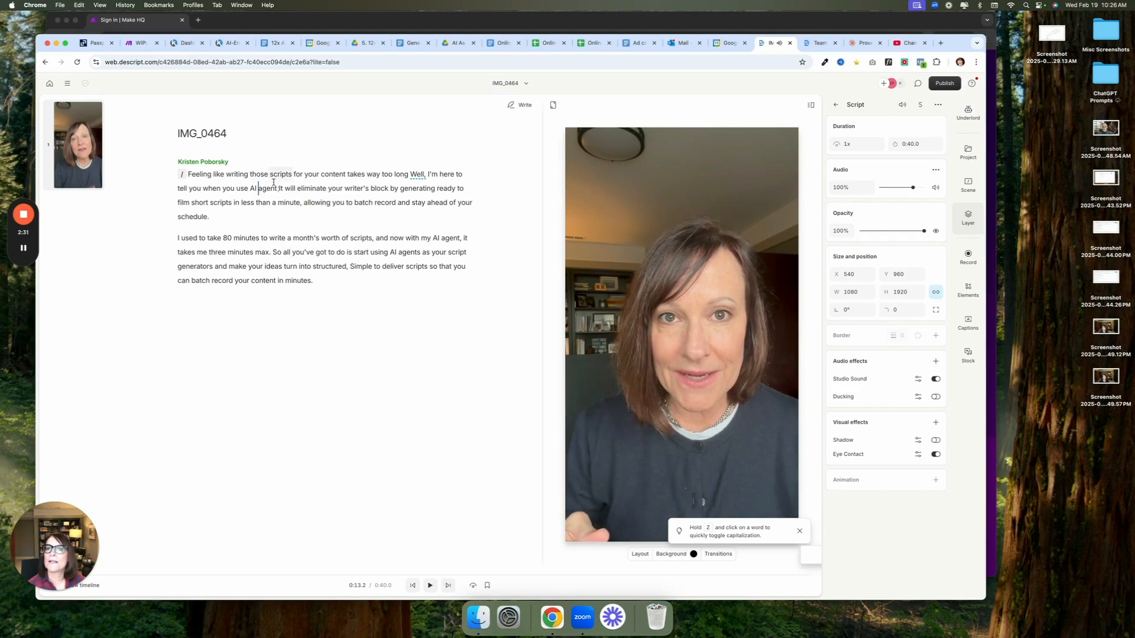
Restore the removed media between "AI agent" and "It will eliminate"
mouse_move(276, 188)
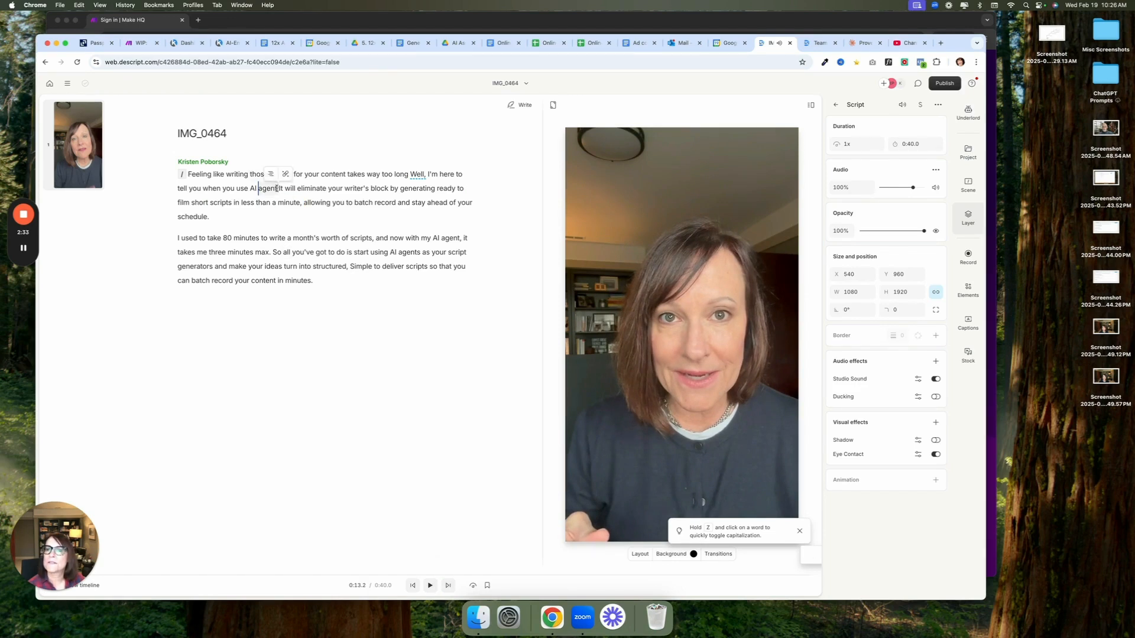
click(276, 188)
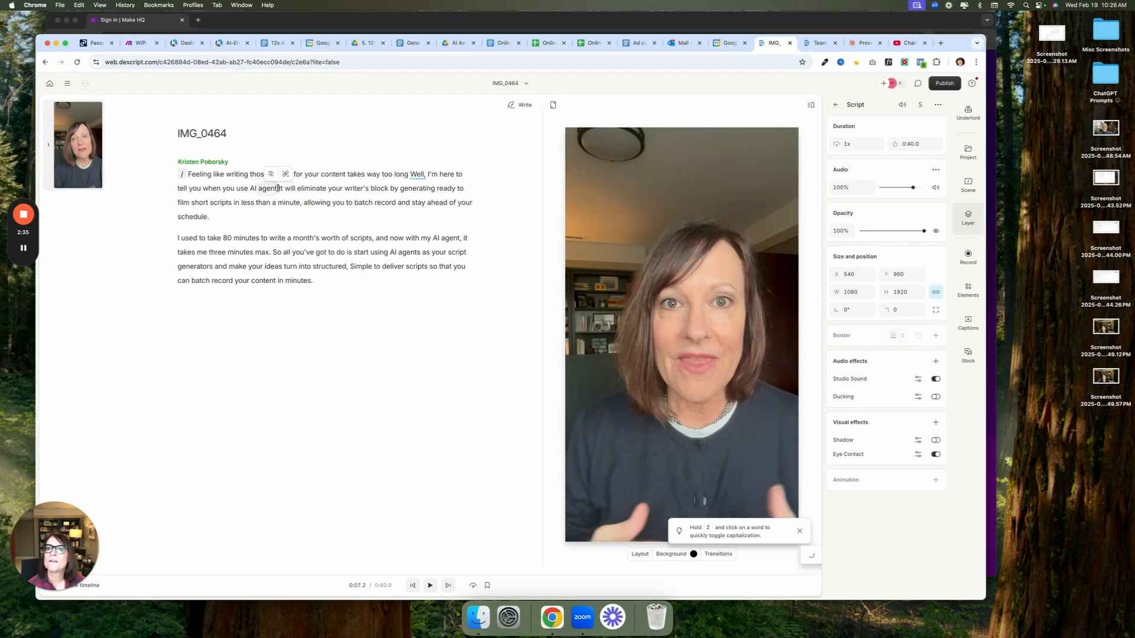
right_click(277, 187)
mouse_move(298, 246)
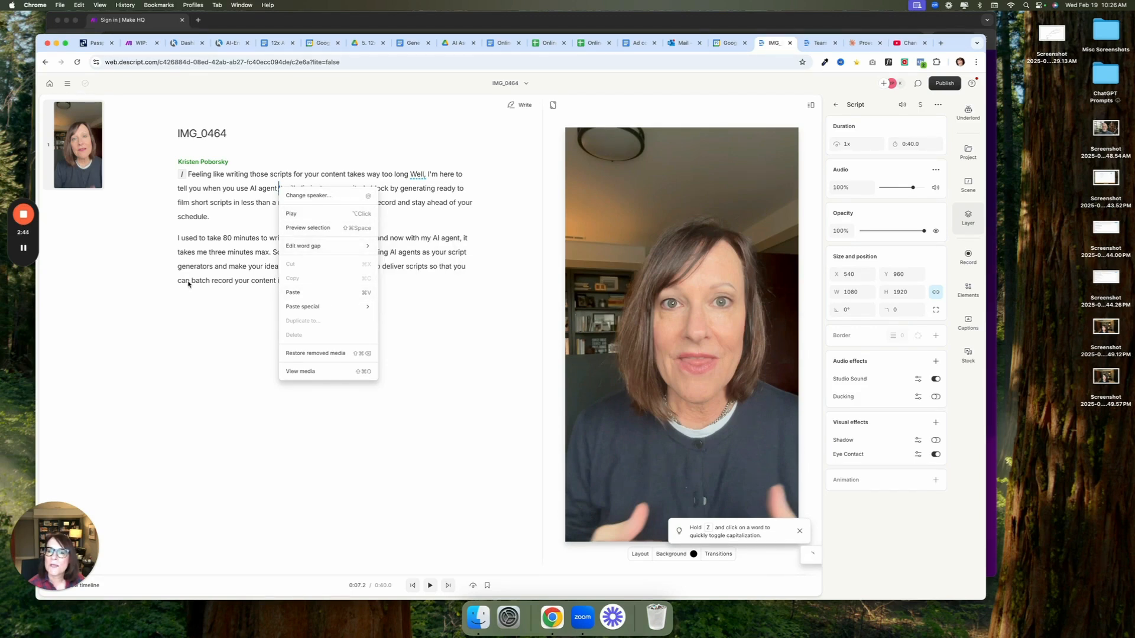
click(313, 353)
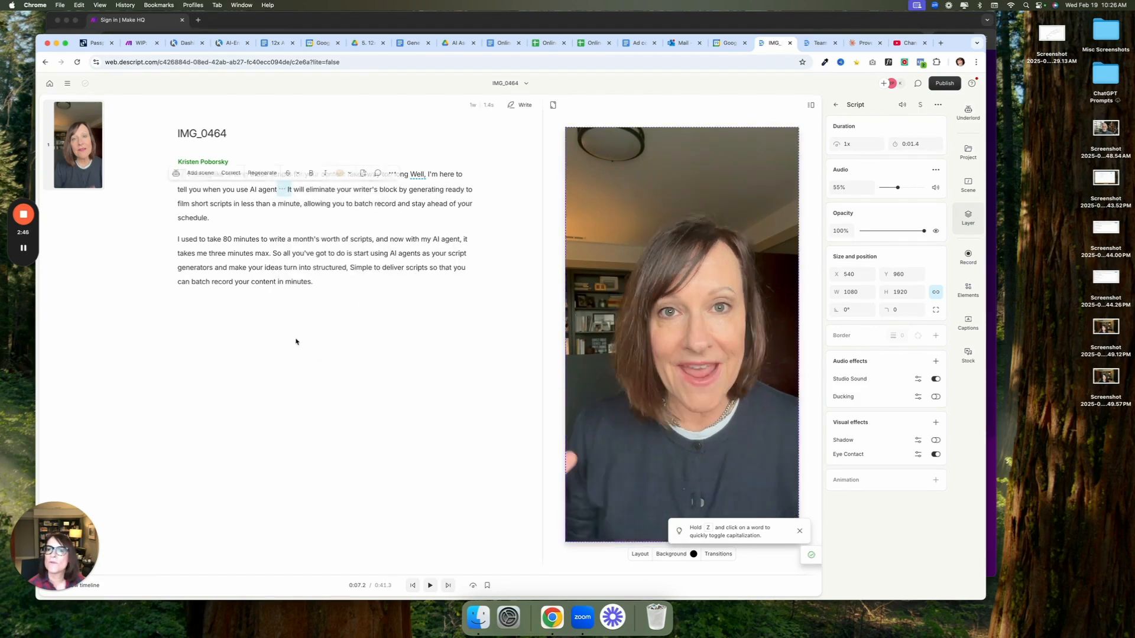
click(179, 339)
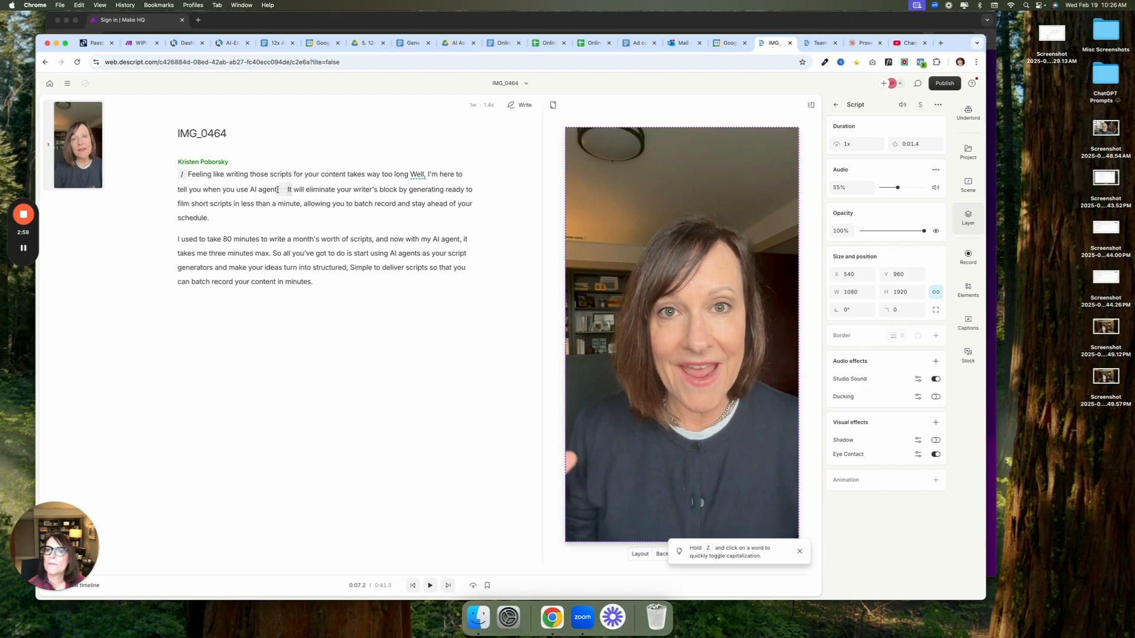
Correct the transcript word "agent" to "agents" in "when you use AI agent"
click(279, 190)
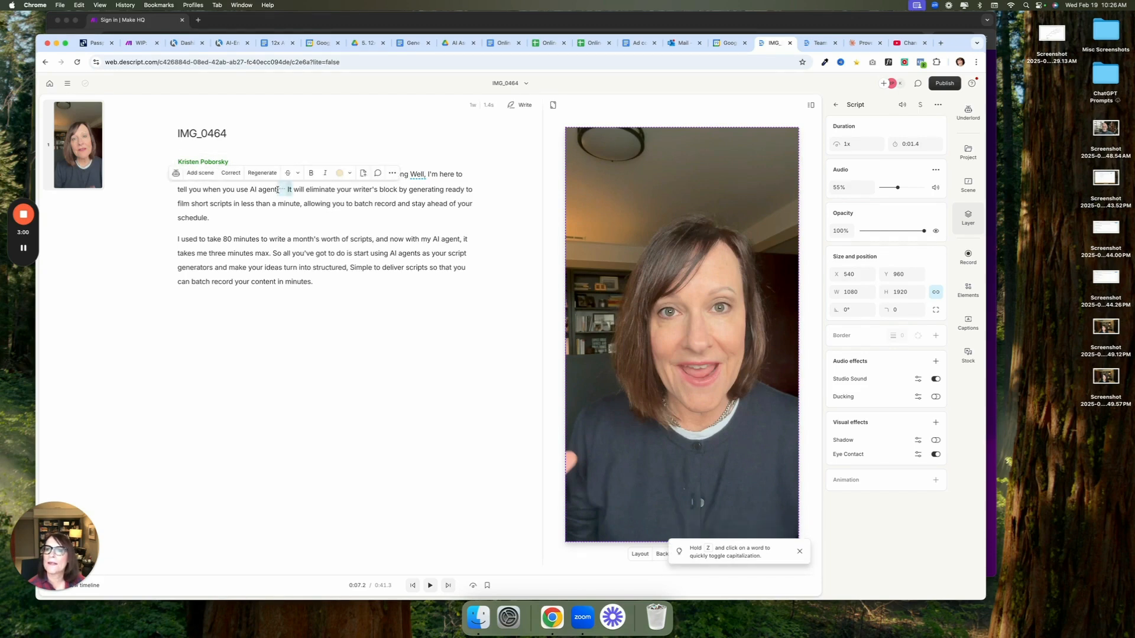
click(231, 173)
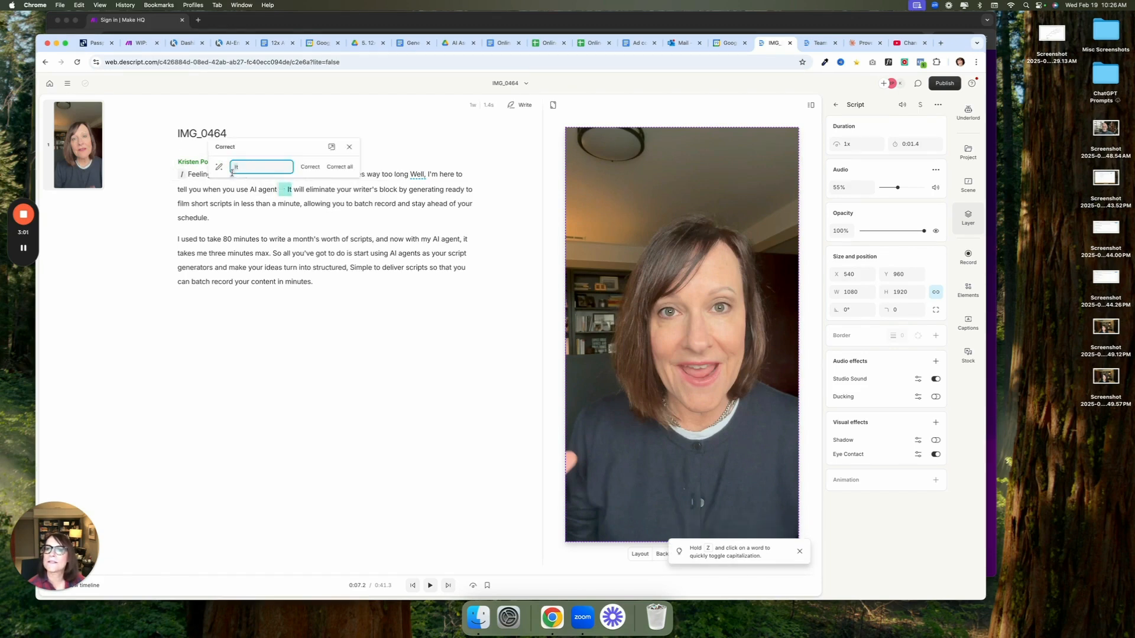
double_click(266, 190)
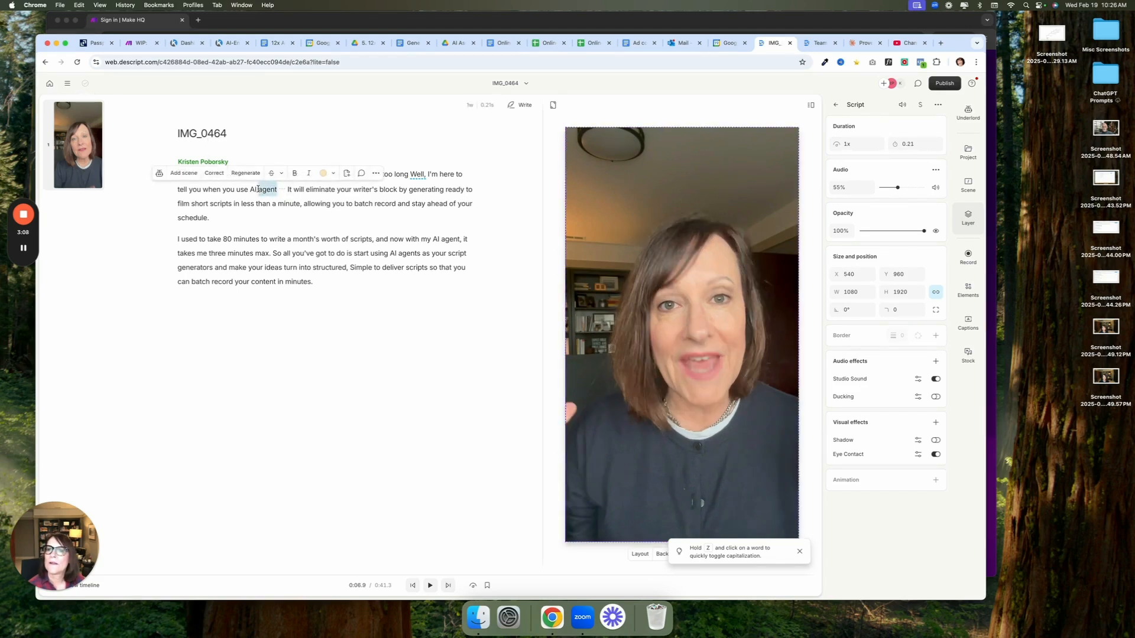
click(214, 173)
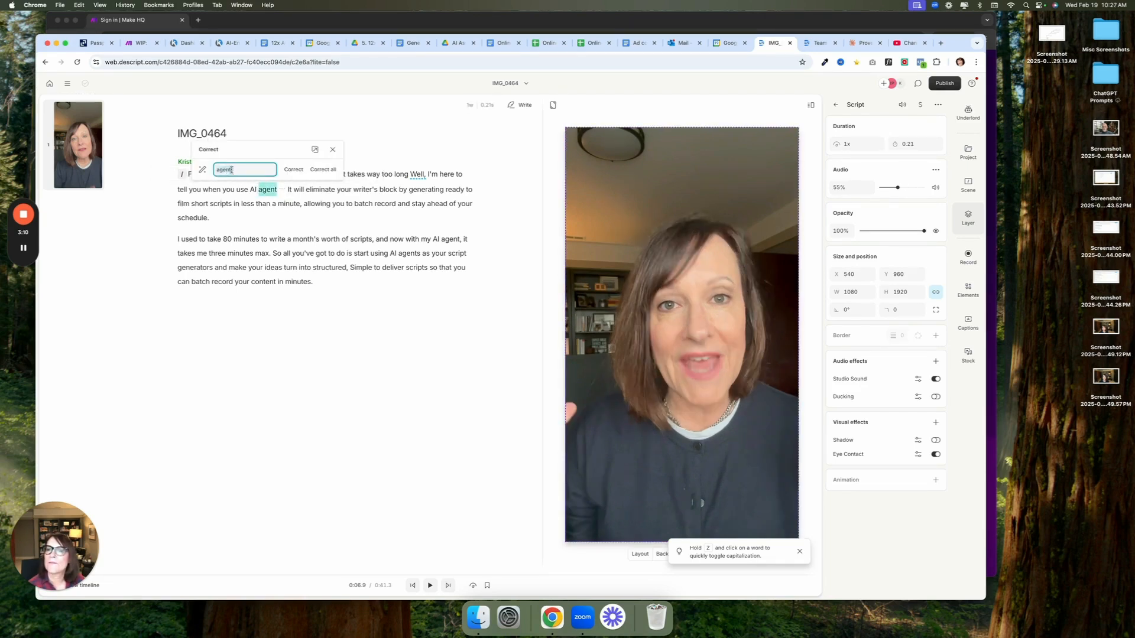
text(s)
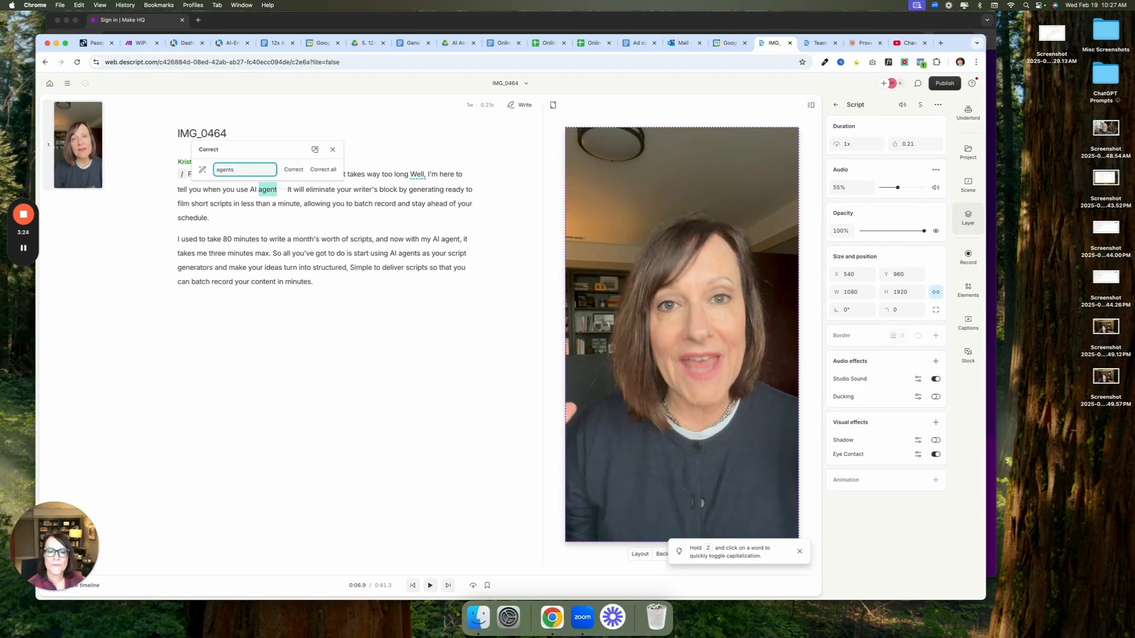
key(Return)
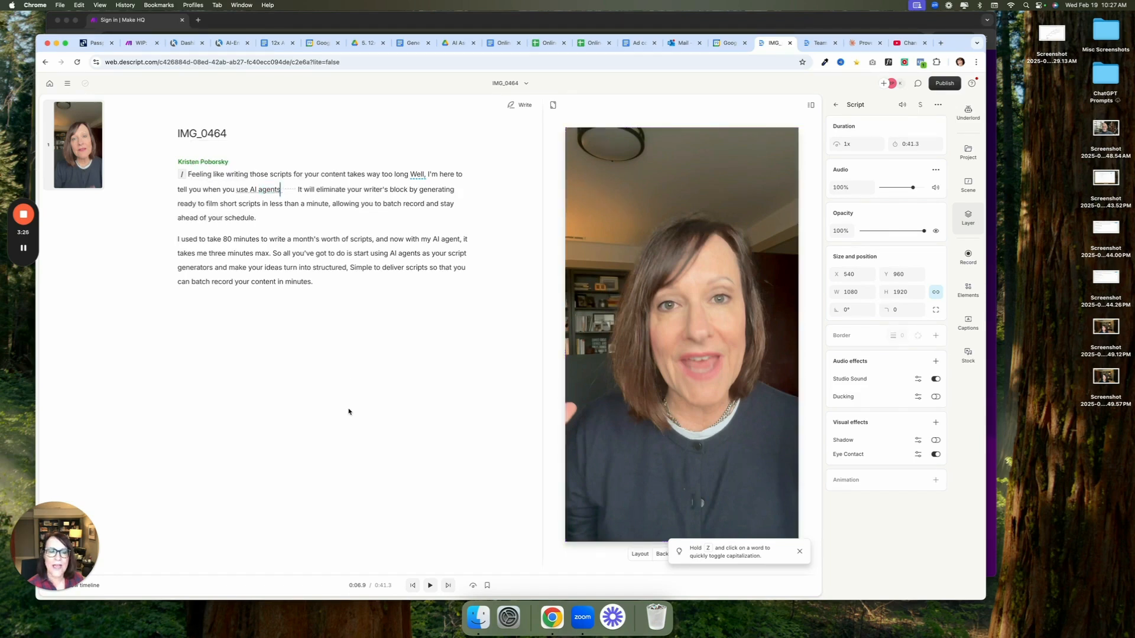
Play back the opening of the video to review the edited passage
click(430, 586)
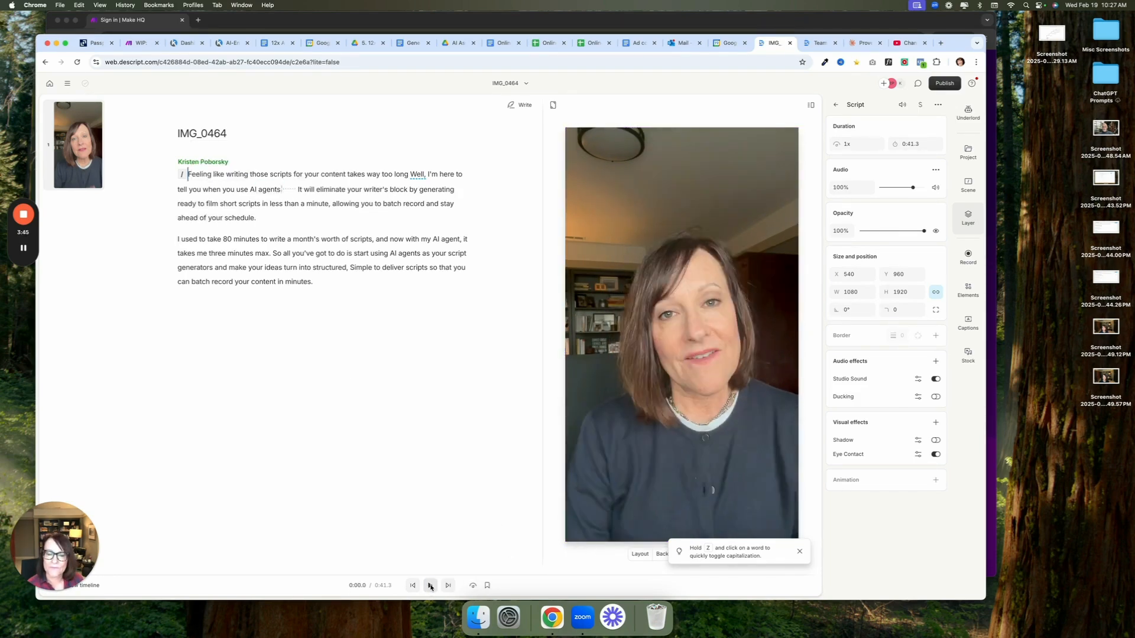
click(431, 585)
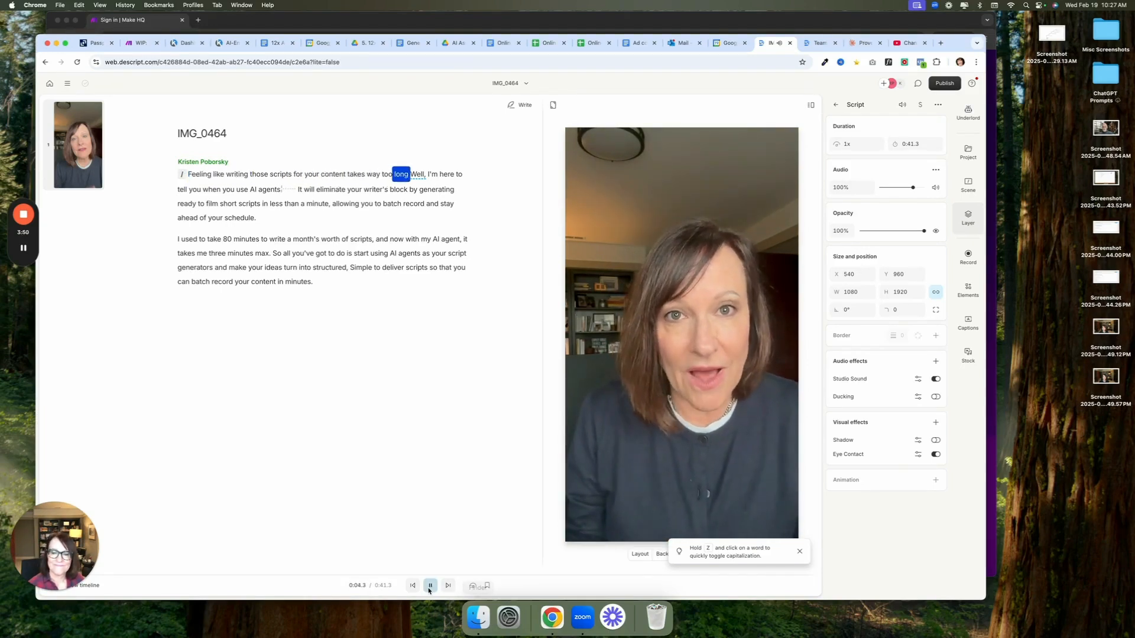
key(space)
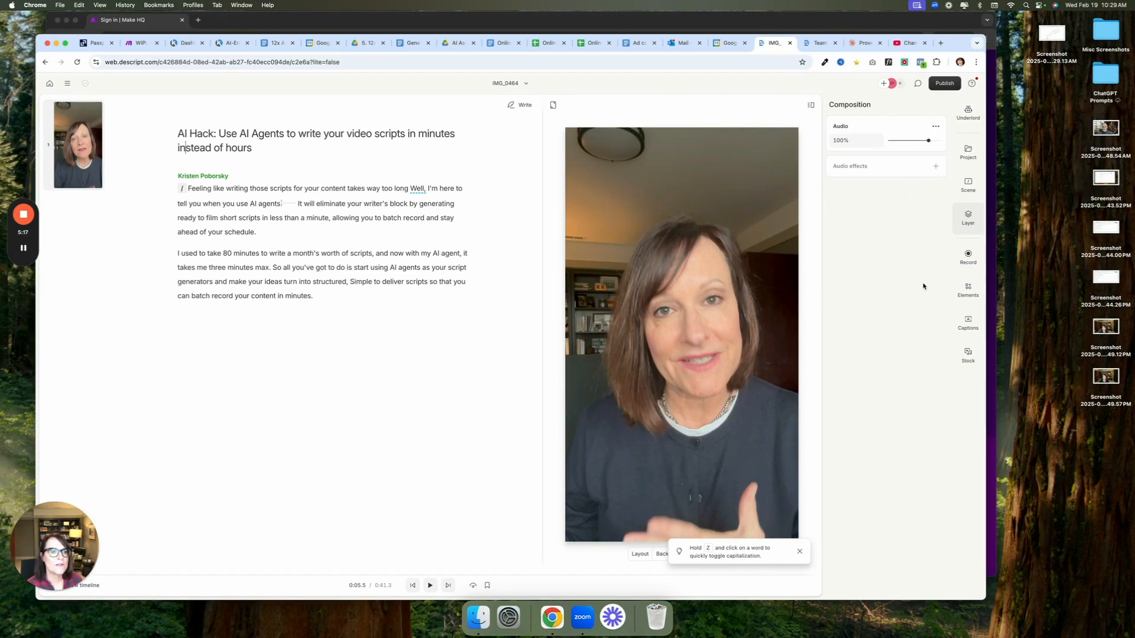
Add Typewriter-style captions to all scenes and return the playhead to the start of the video
click(966, 329)
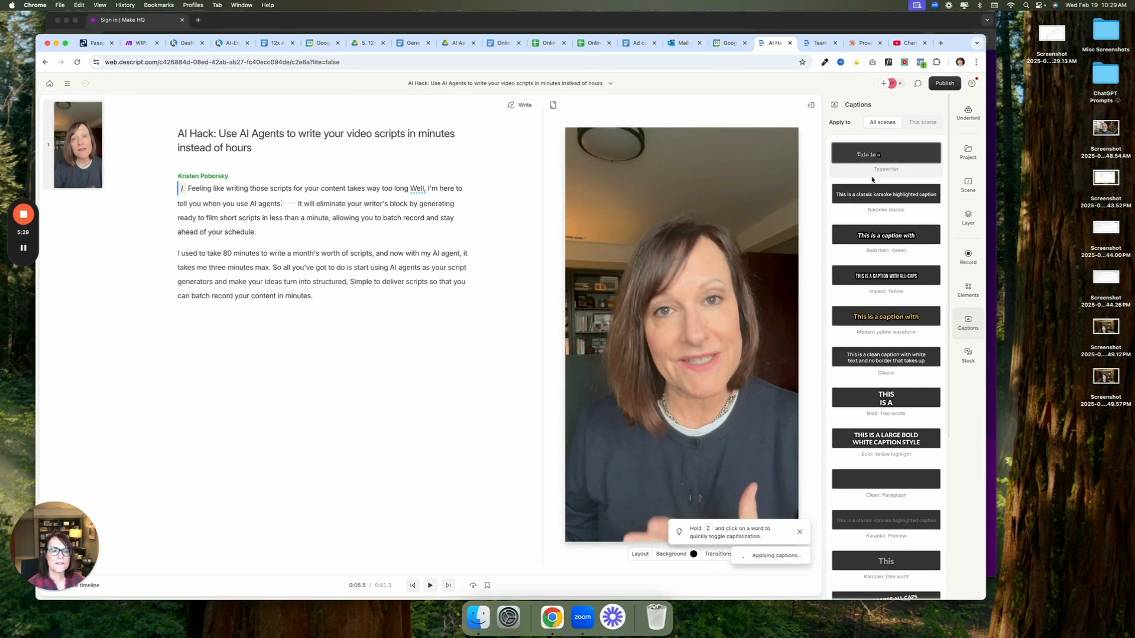
click(870, 157)
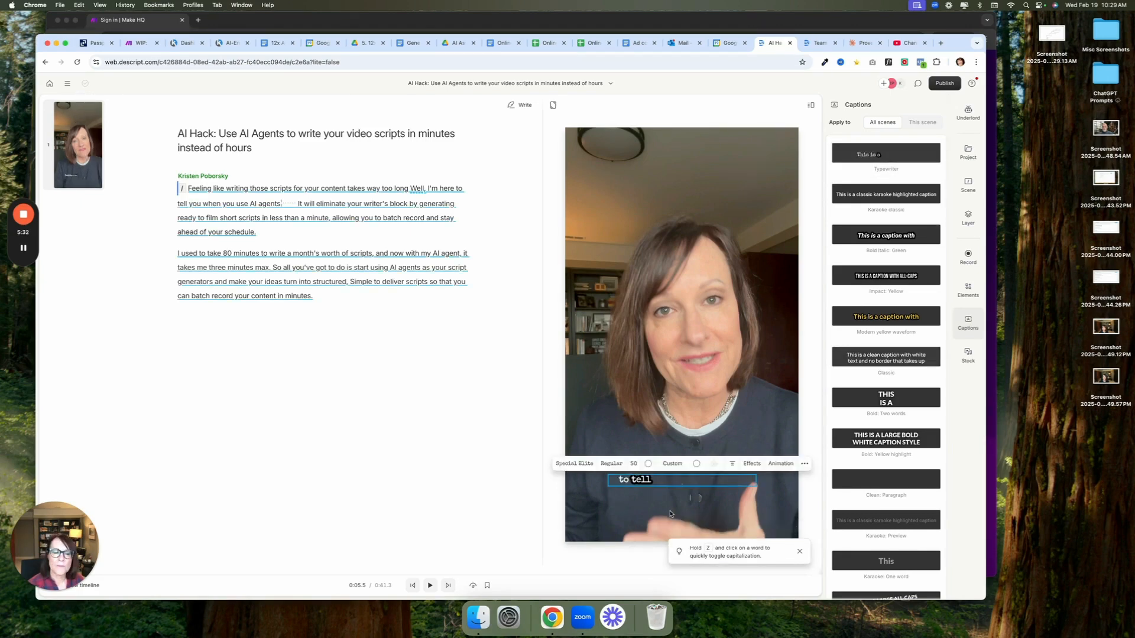
click(412, 586)
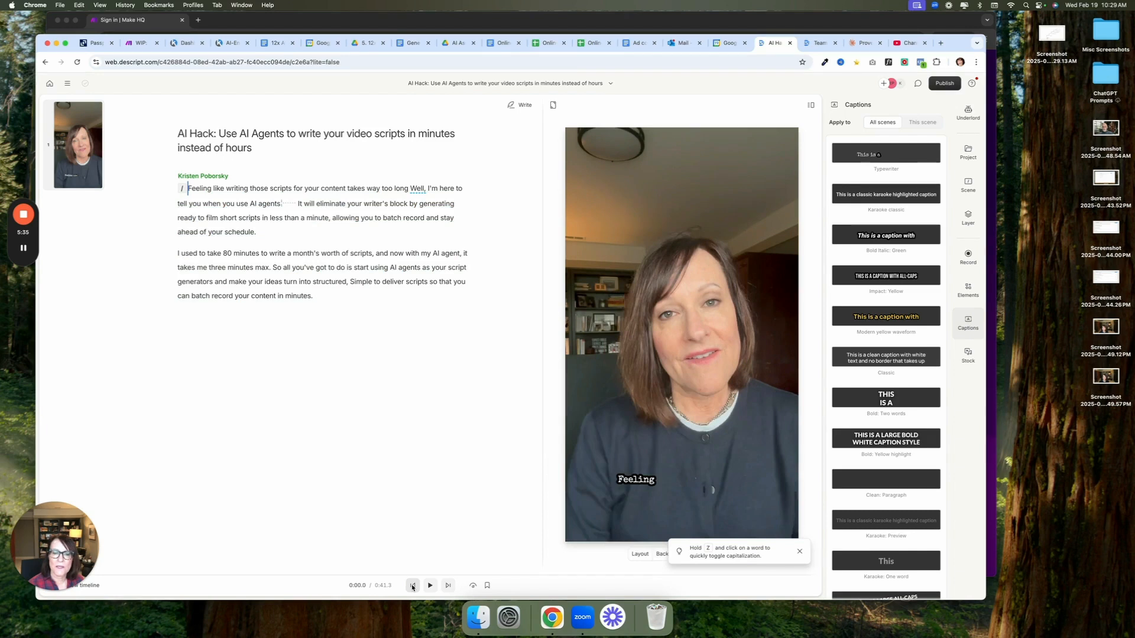
Set the caption font size to 75
click(646, 481)
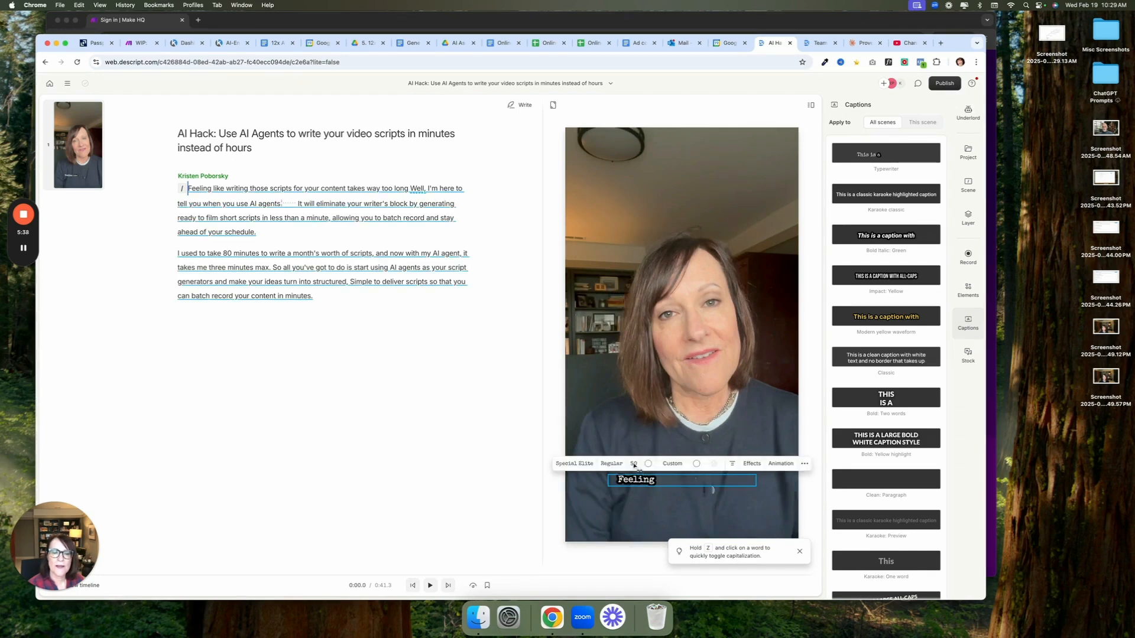
click(634, 464)
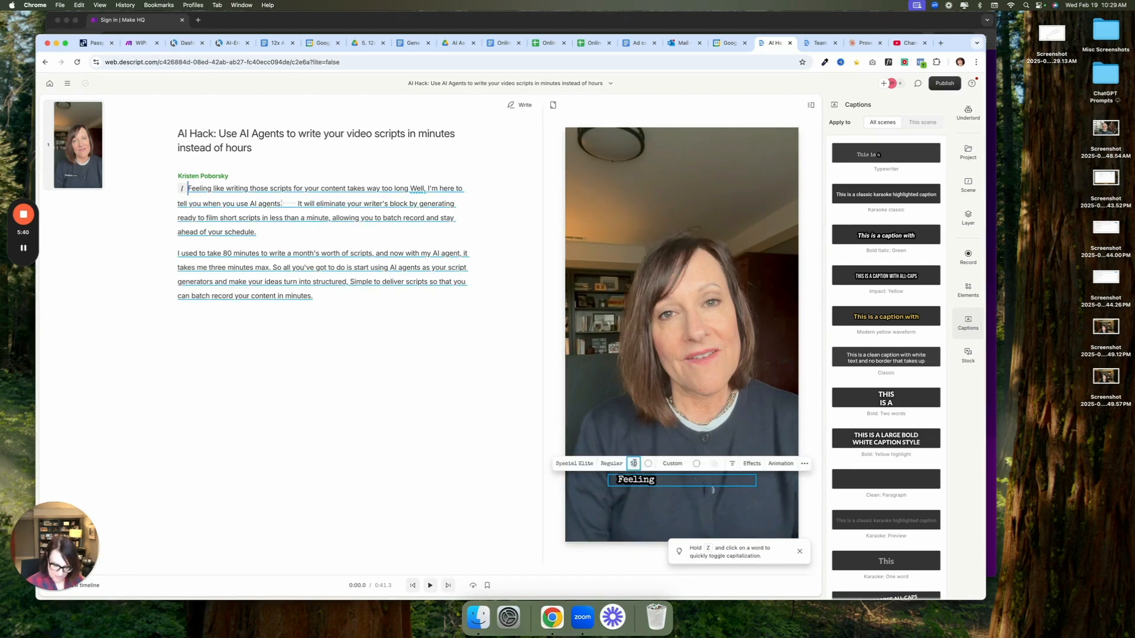
text(60)
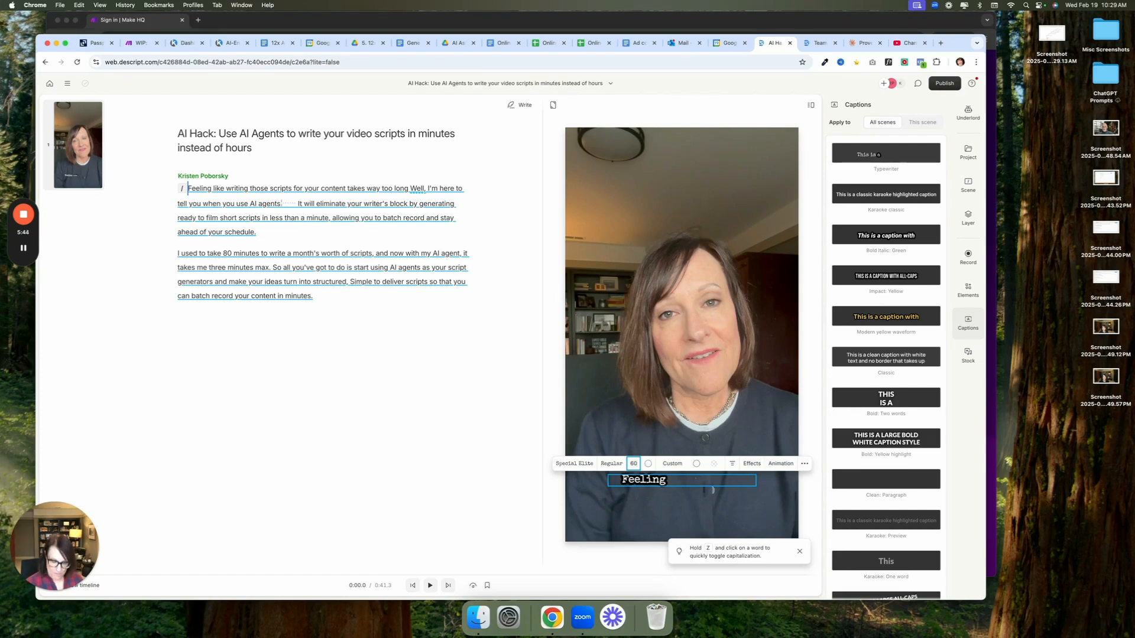
key(BackSpace)
key(BackSpace)
text(7)
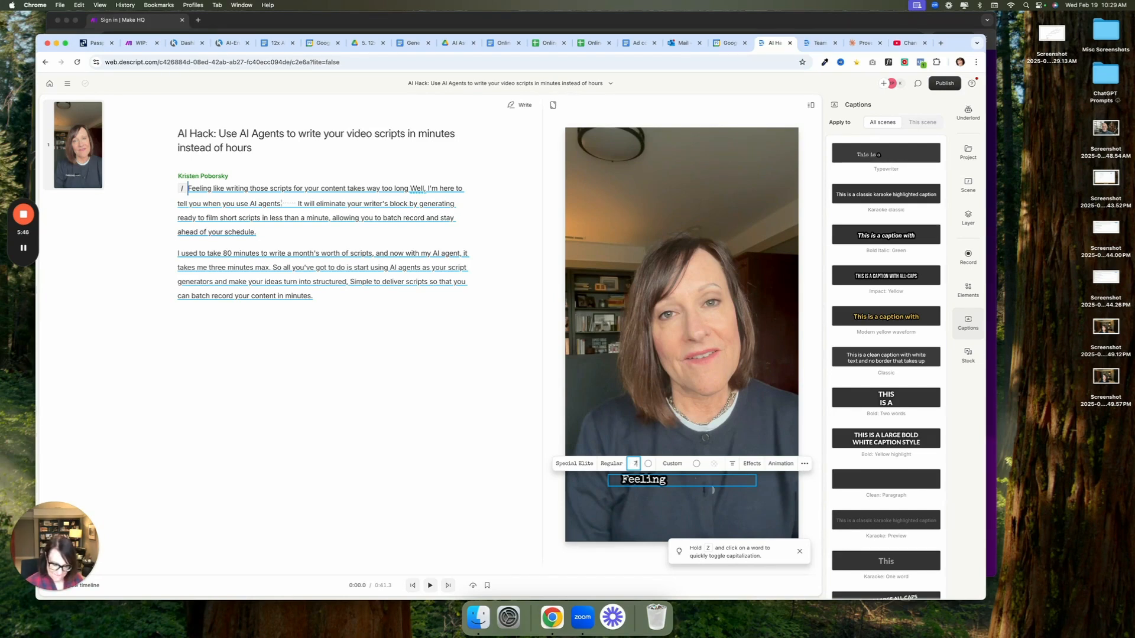
text(5)
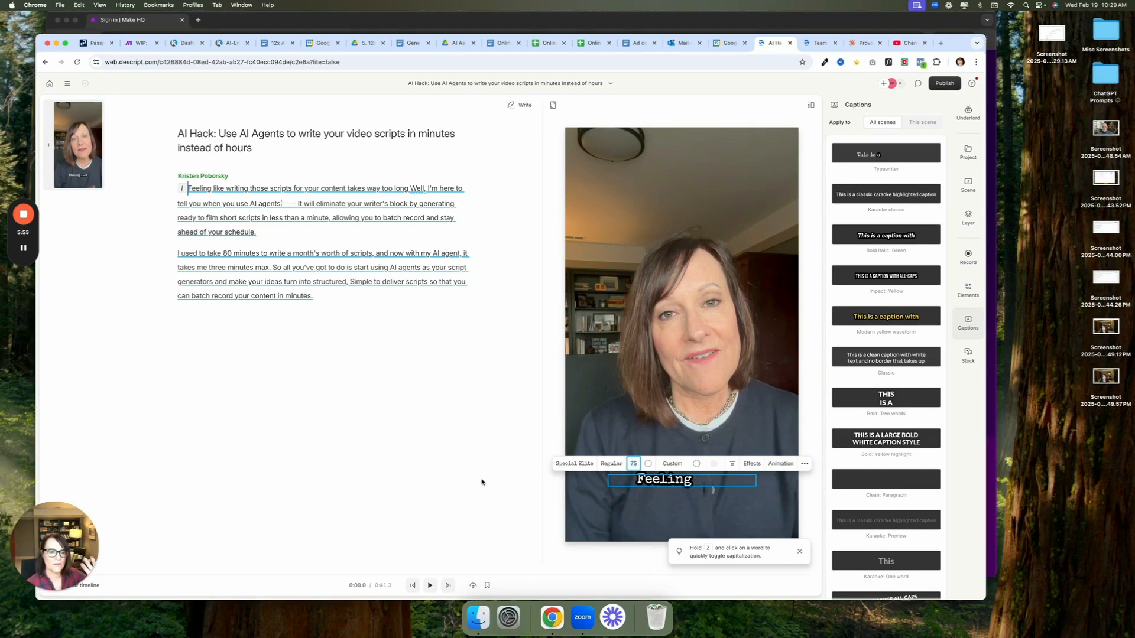
Move the captions slightly higher in the frame, keeping them horizontally centred, and play back the video to check them
scroll(885, 440, down, 5)
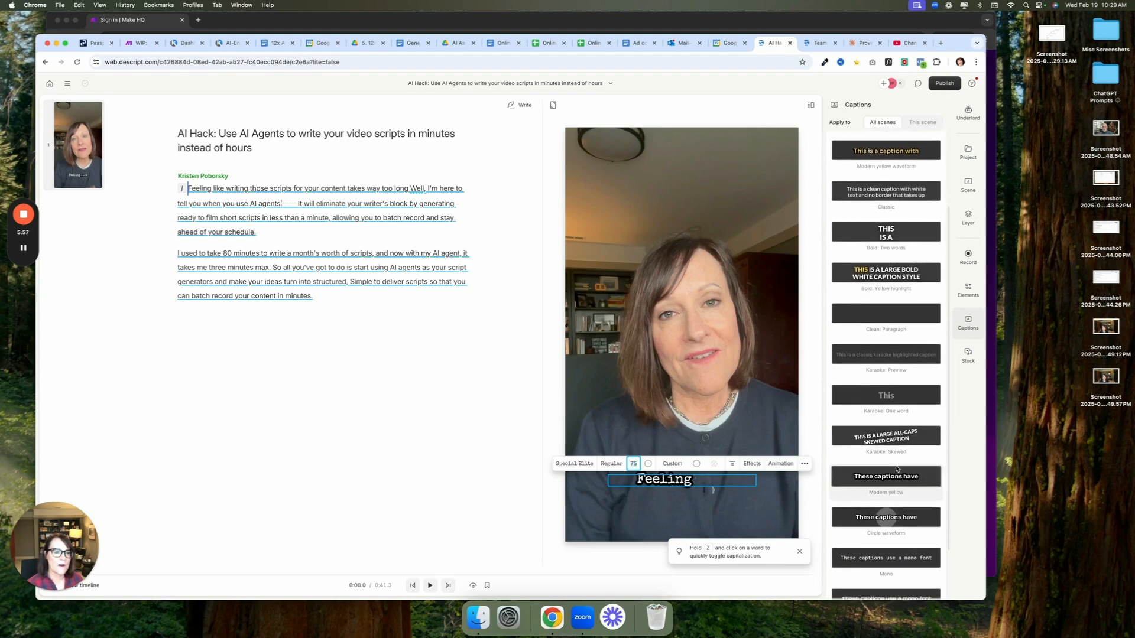
scroll(885, 440, down, 2)
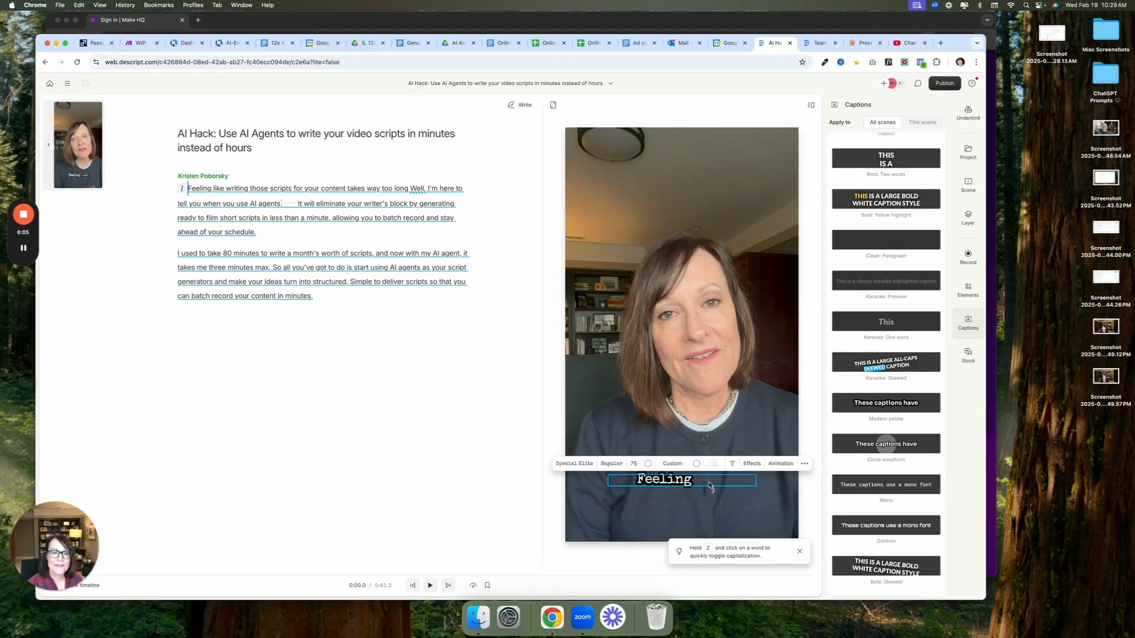
drag(709, 485, 712, 467)
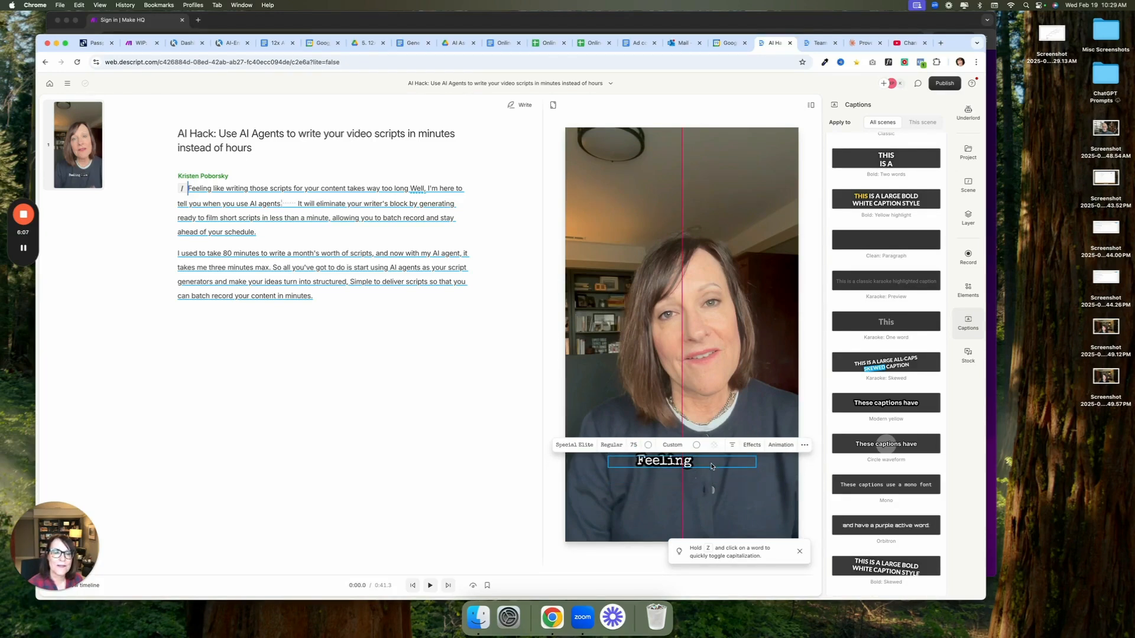
click(430, 585)
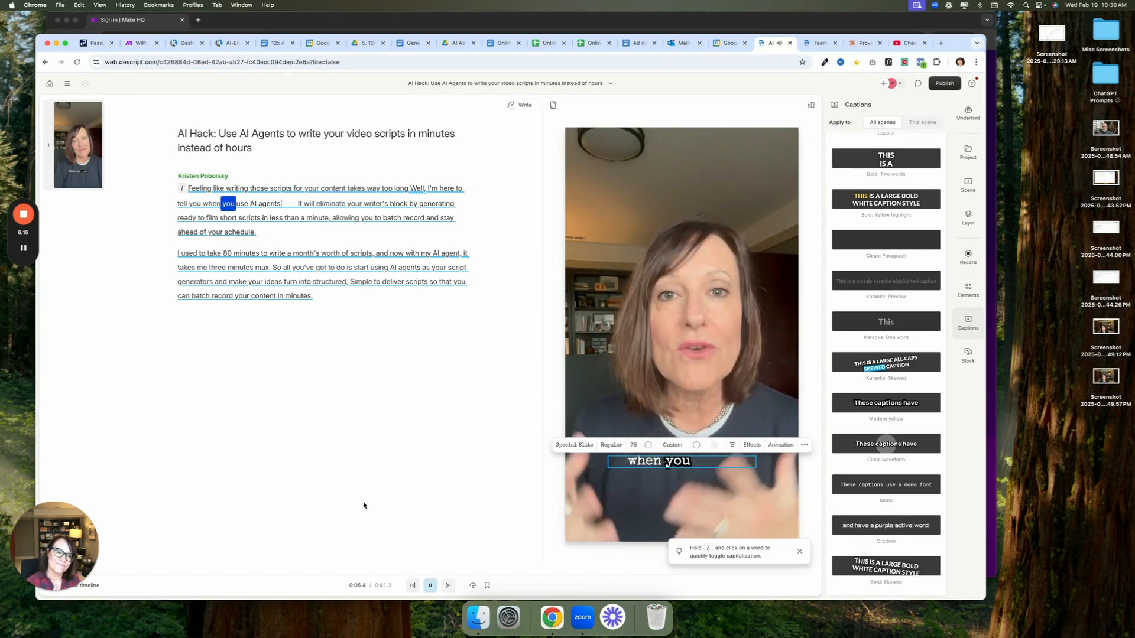
click(430, 585)
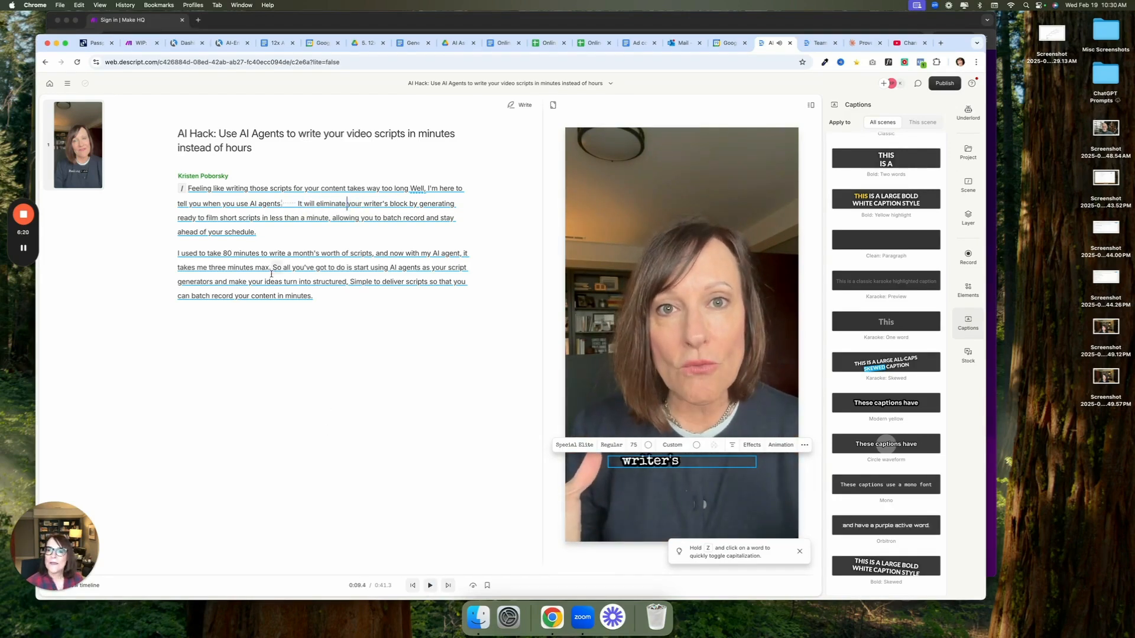
Copy the whole transcript text, from "Feeling like writing" to "in minutes."
click(312, 298)
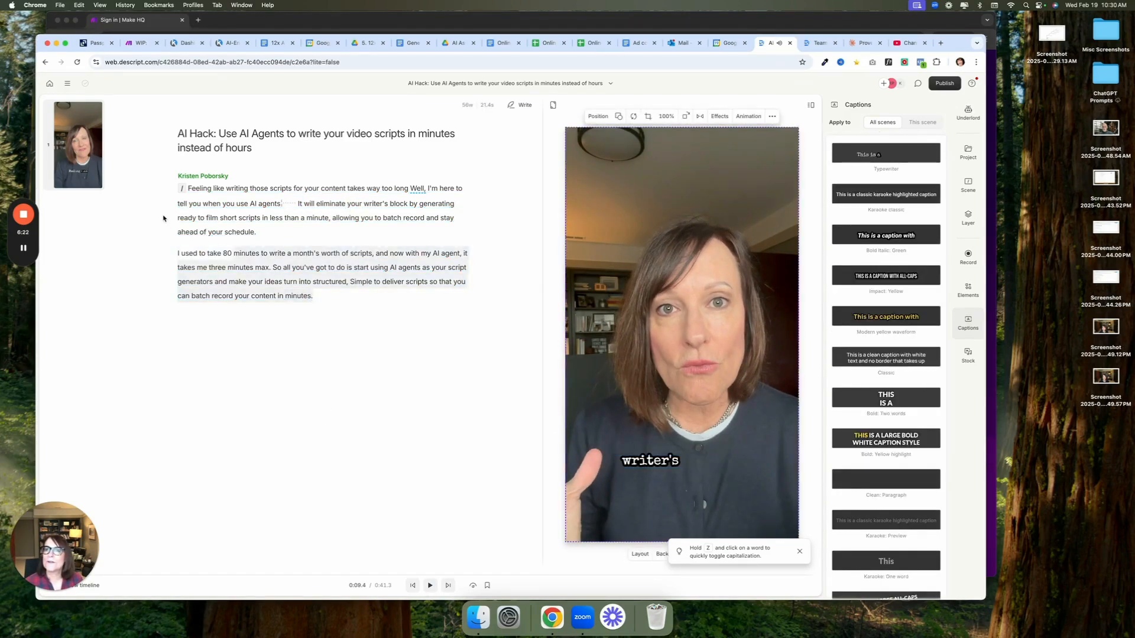
click(189, 188)
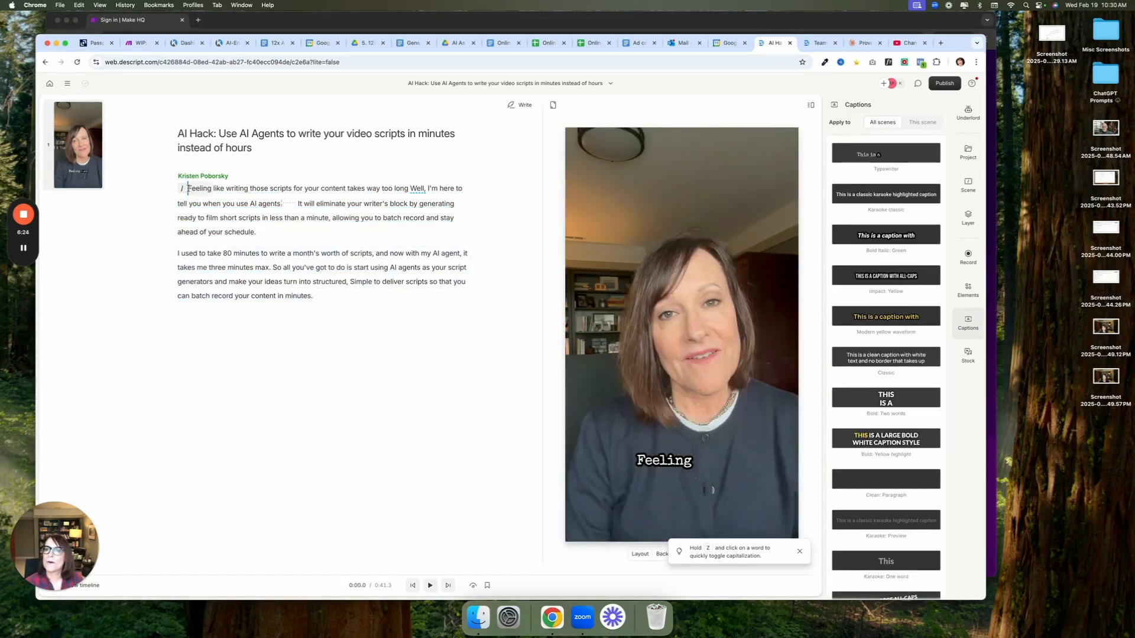
drag(319, 295, 182, 188)
shift+click(190, 188)
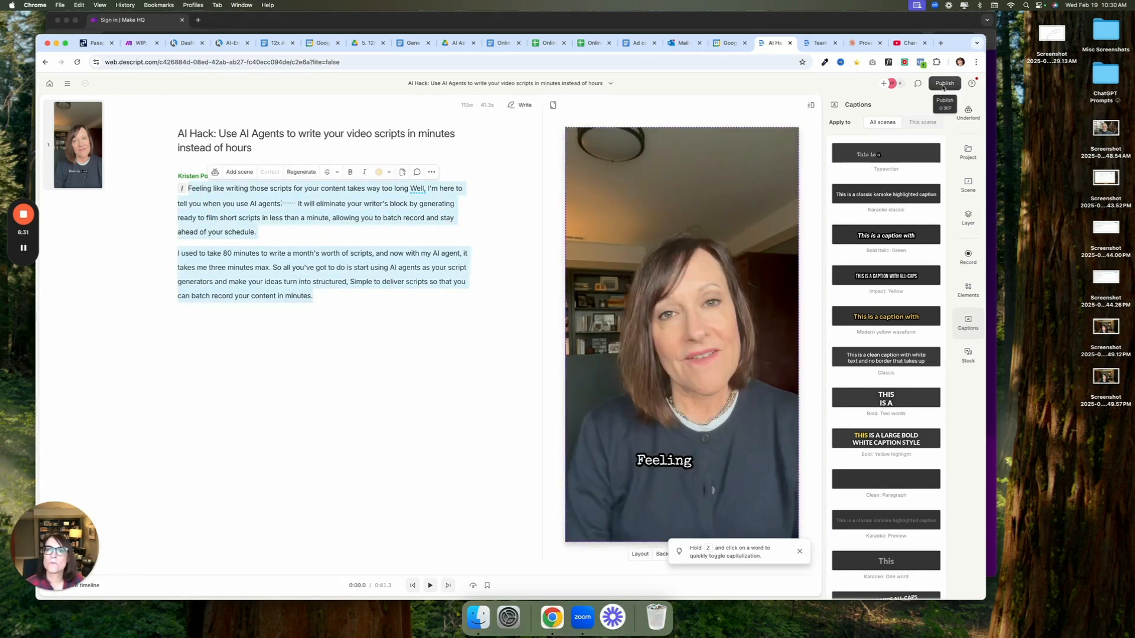
Choose YouTube as the publishing destination and sign in with the Google account
click(943, 83)
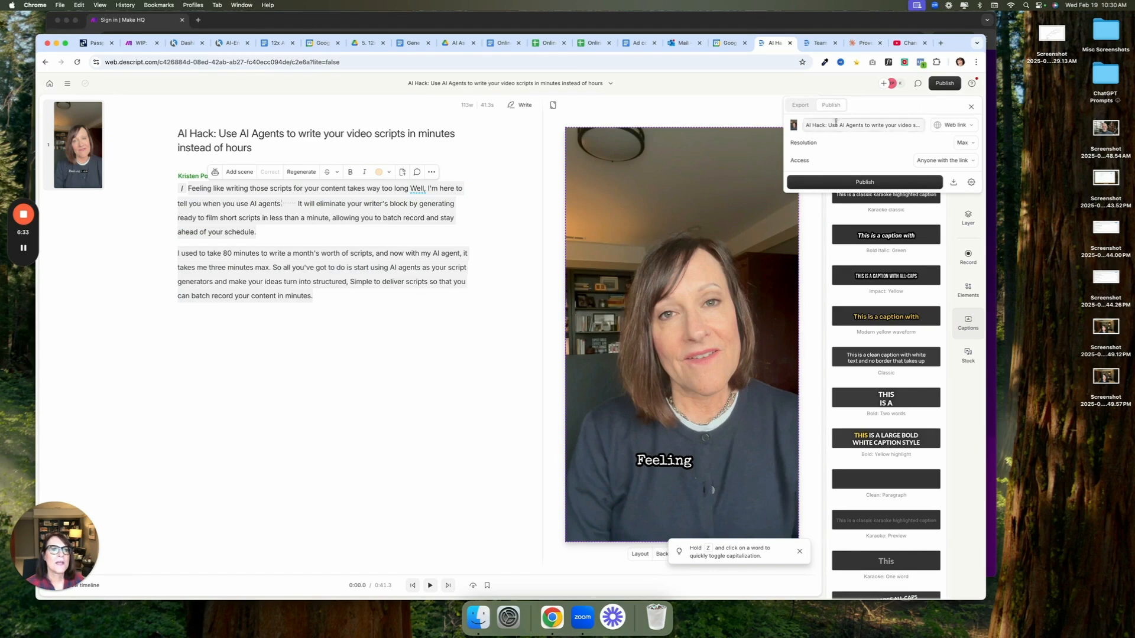
click(956, 126)
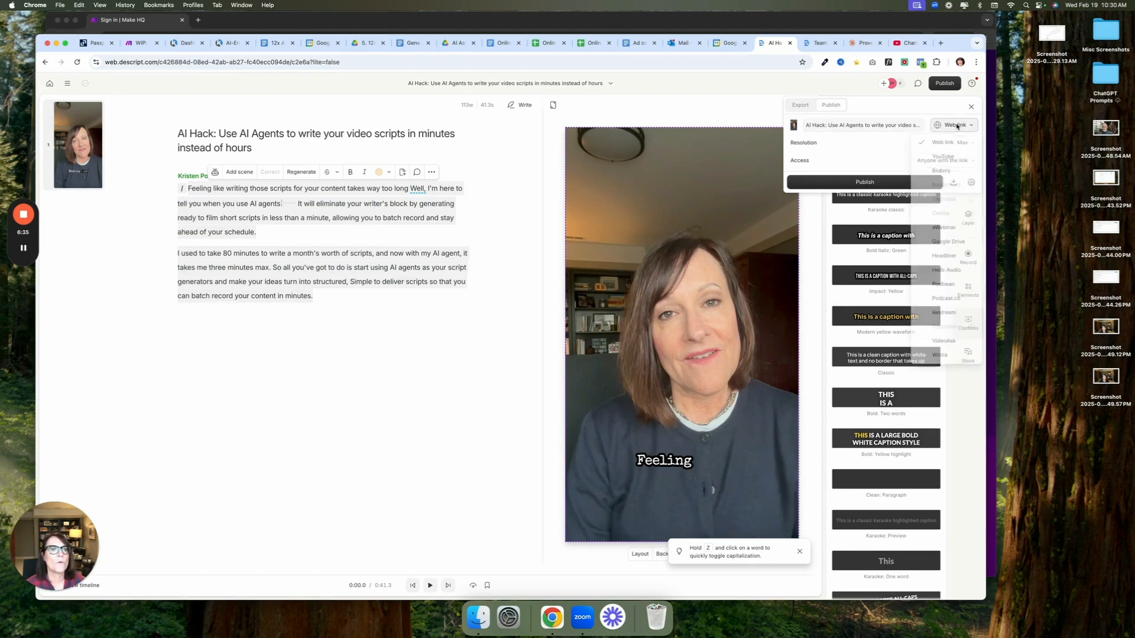
click(942, 157)
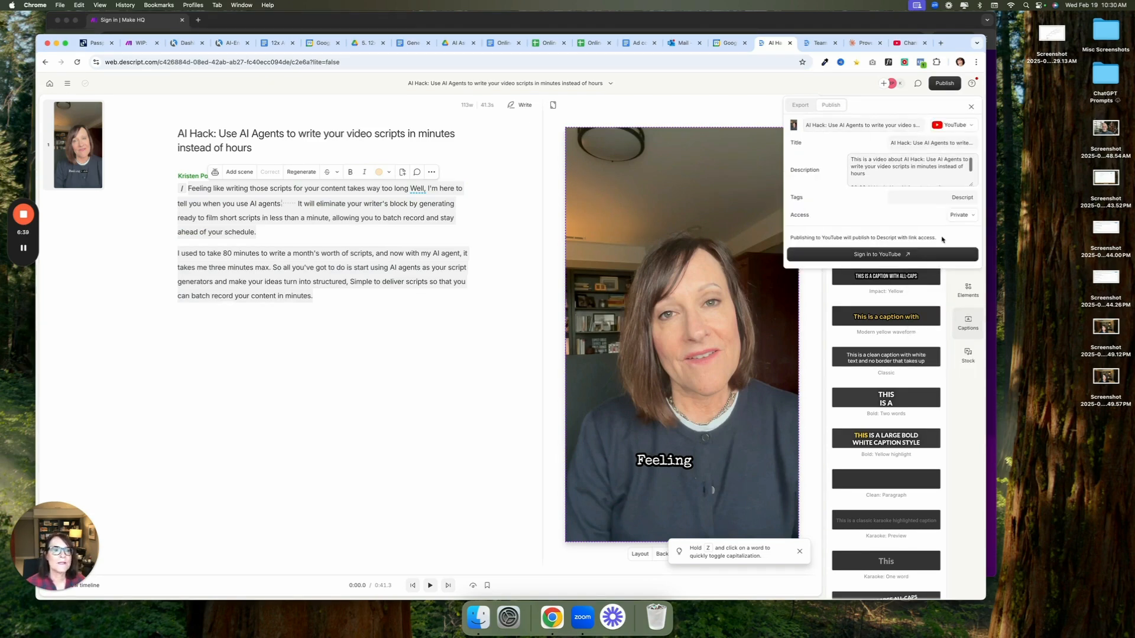
click(882, 256)
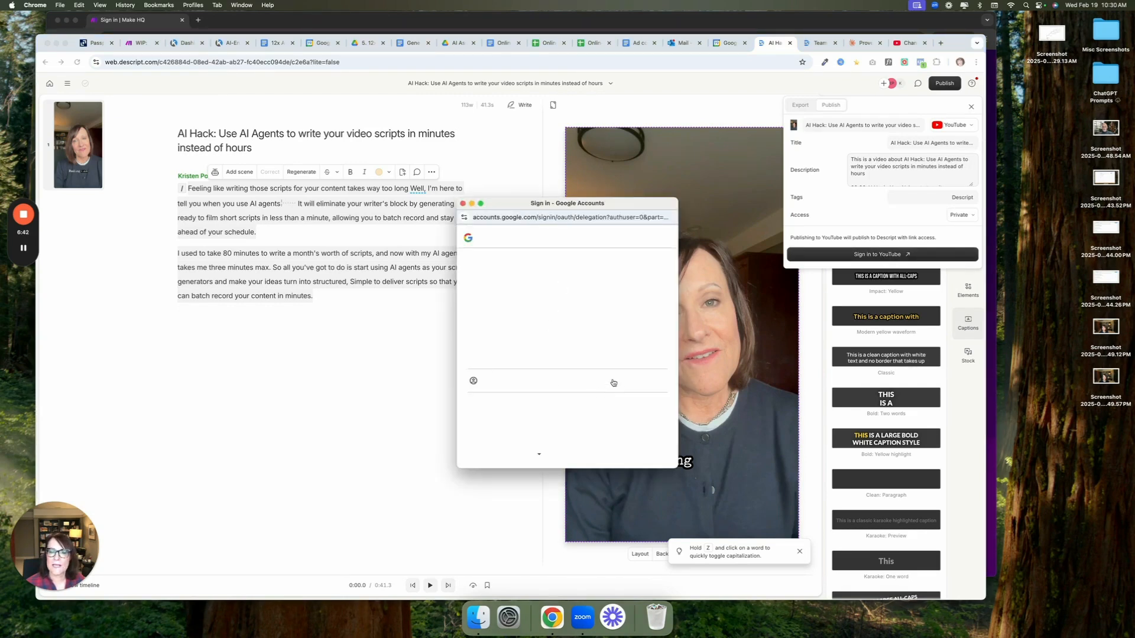
click(535, 364)
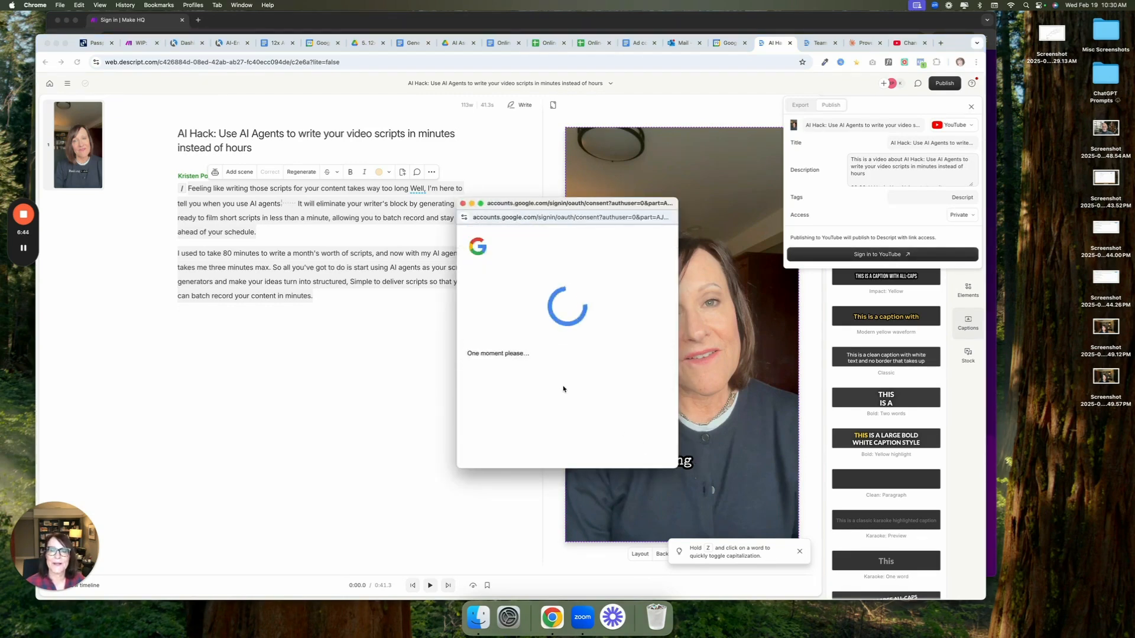
Replace the default YouTube description with the copied transcript text and review it
scroll(865, 169, down, 1)
click(865, 169)
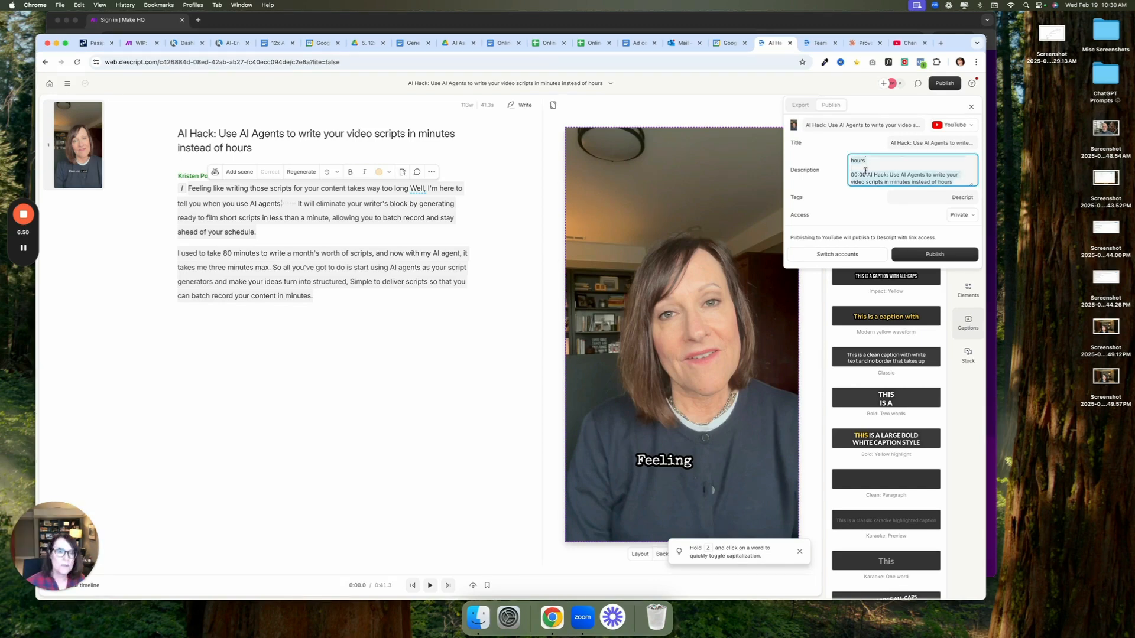
key(super+v)
scroll(898, 171, up, 3)
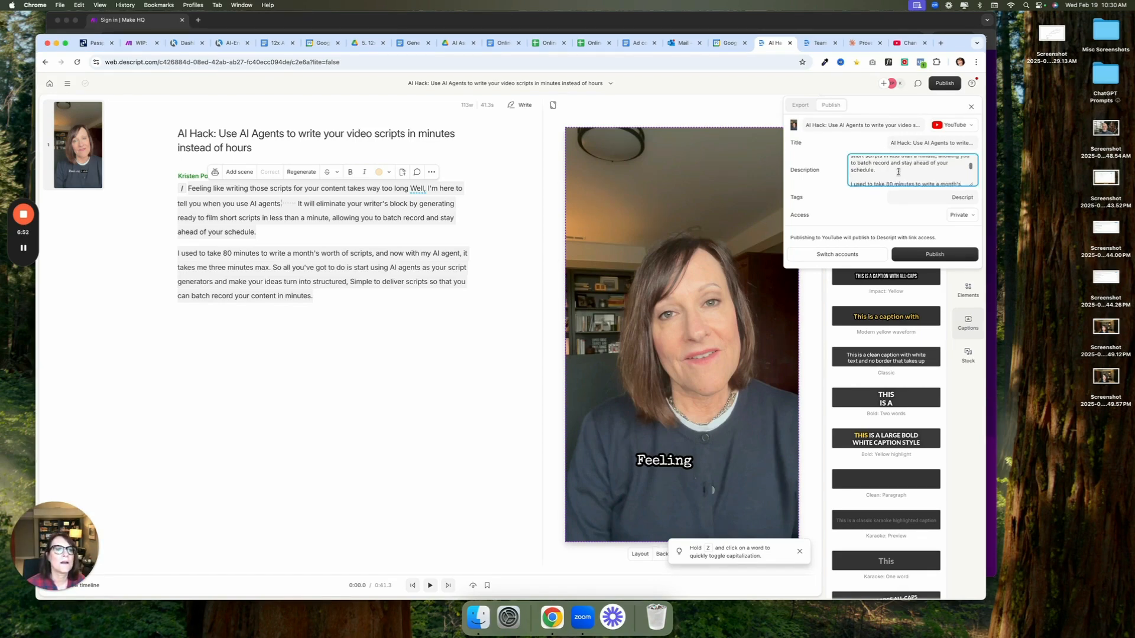
scroll(899, 170, down, 3)
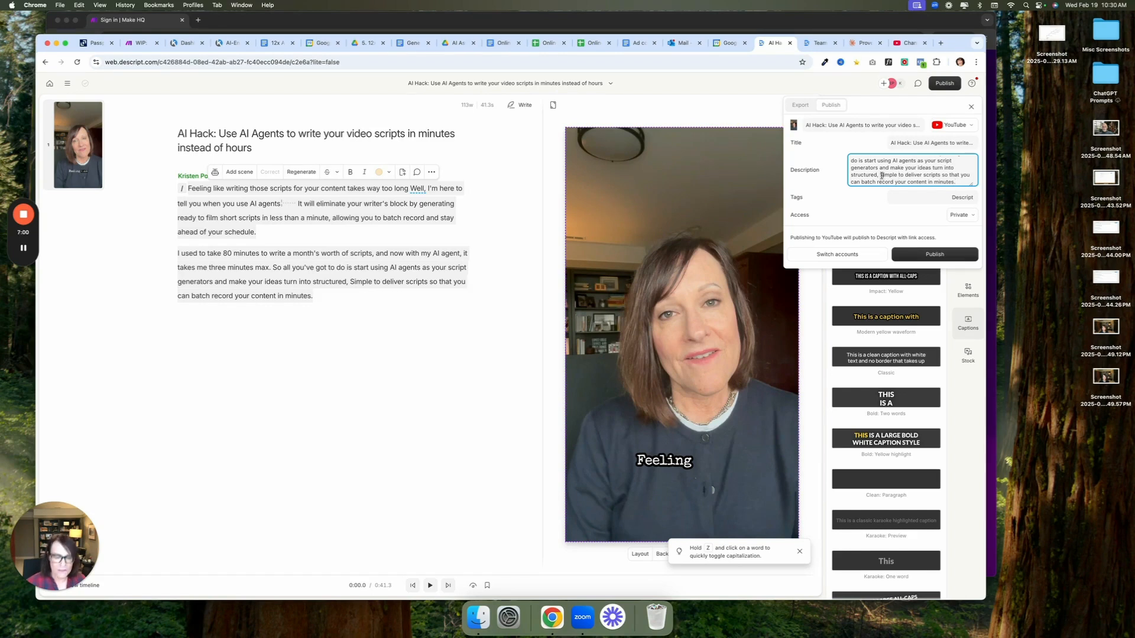
Change "Simple" to lowercase "simple" after "structured," in the YouTube description
click(884, 176)
text(s)
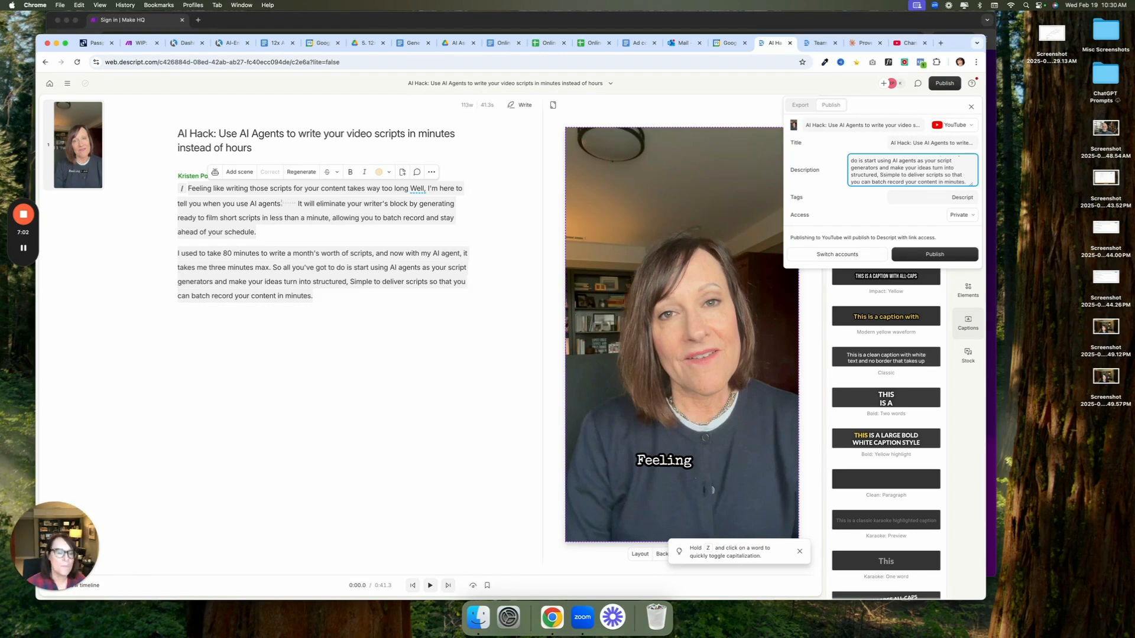
key(BackSpace)
key(BackSpace)
text(s)
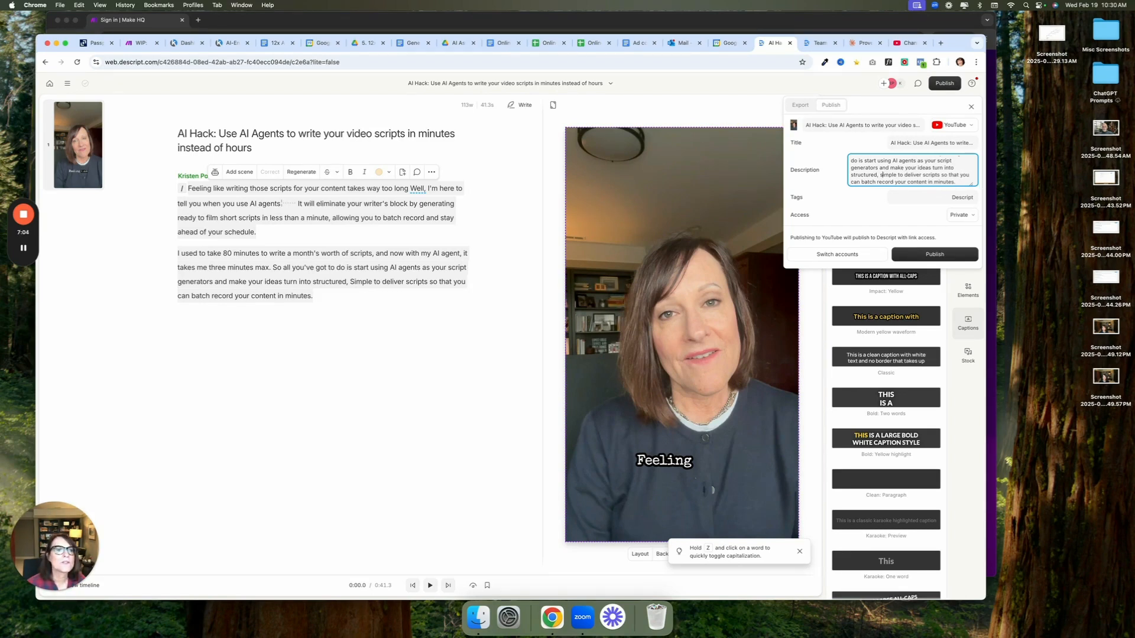
Review the YouTube description and insert an empty line above "Feeling like writing those scripts"
scroll(925, 171, up, 3)
scroll(925, 171, down, 2)
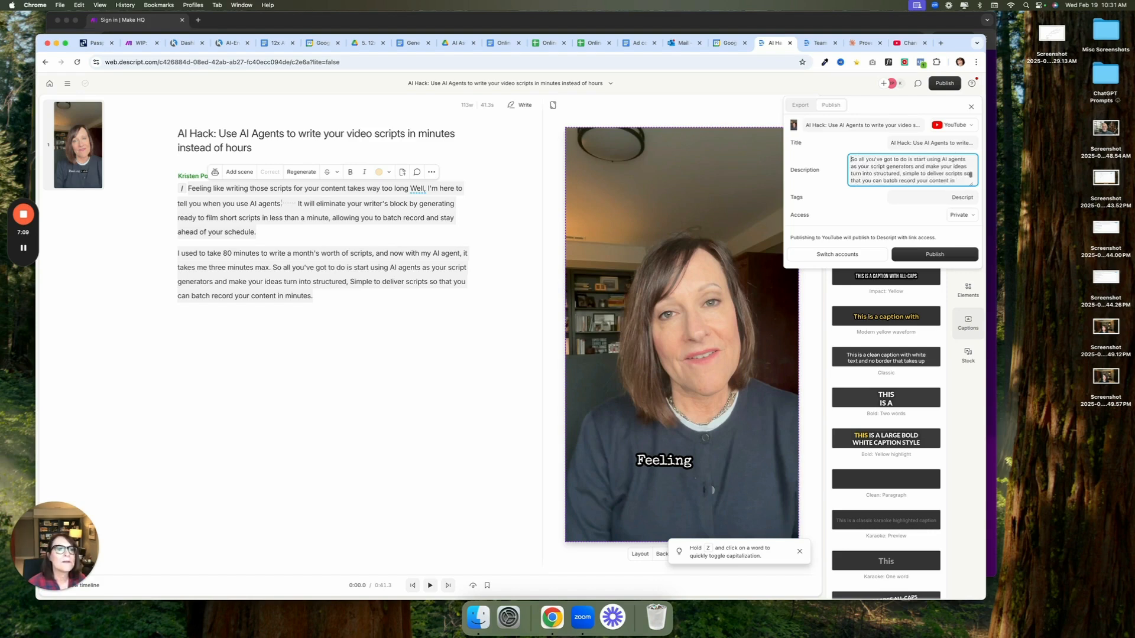
scroll(925, 180, up, 3)
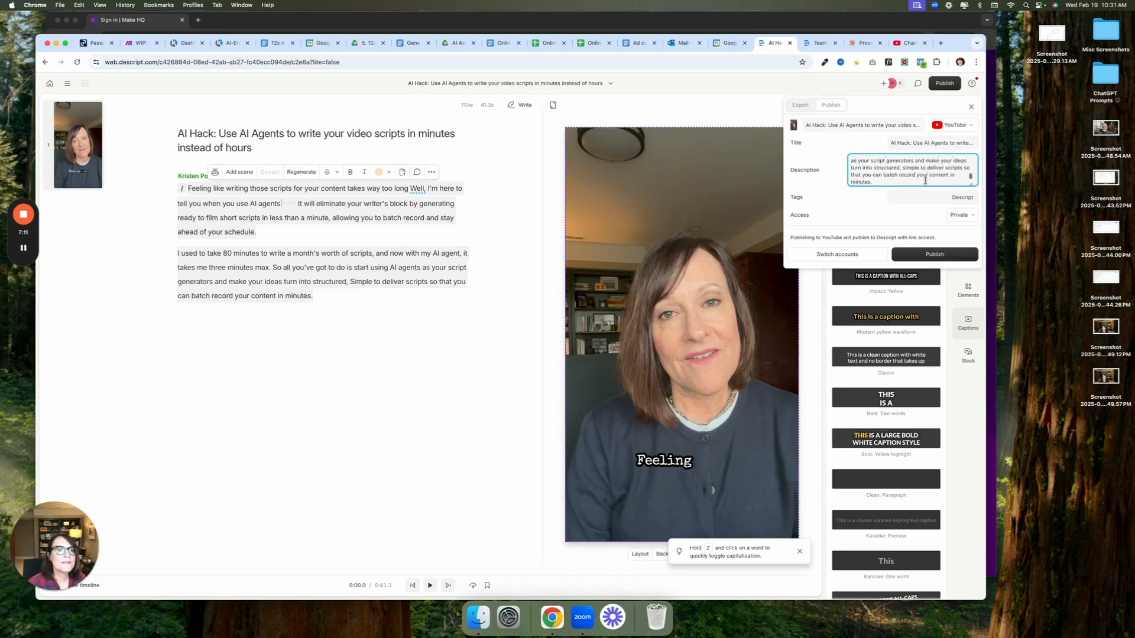
scroll(919, 178, up, 5)
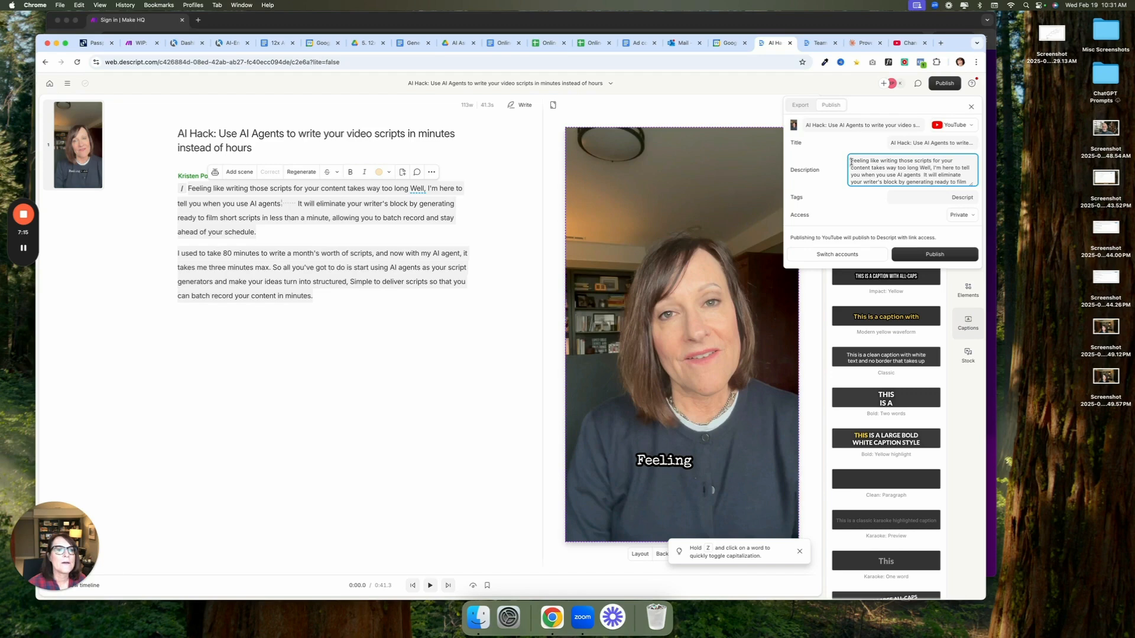
key(Return)
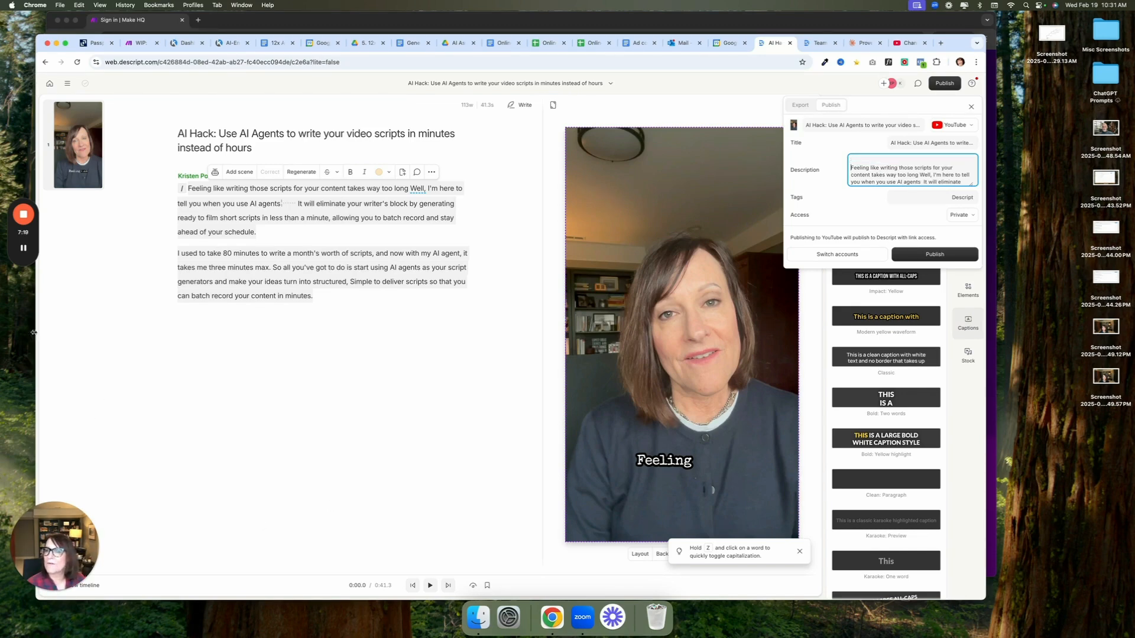
mouse_move(24, 251)
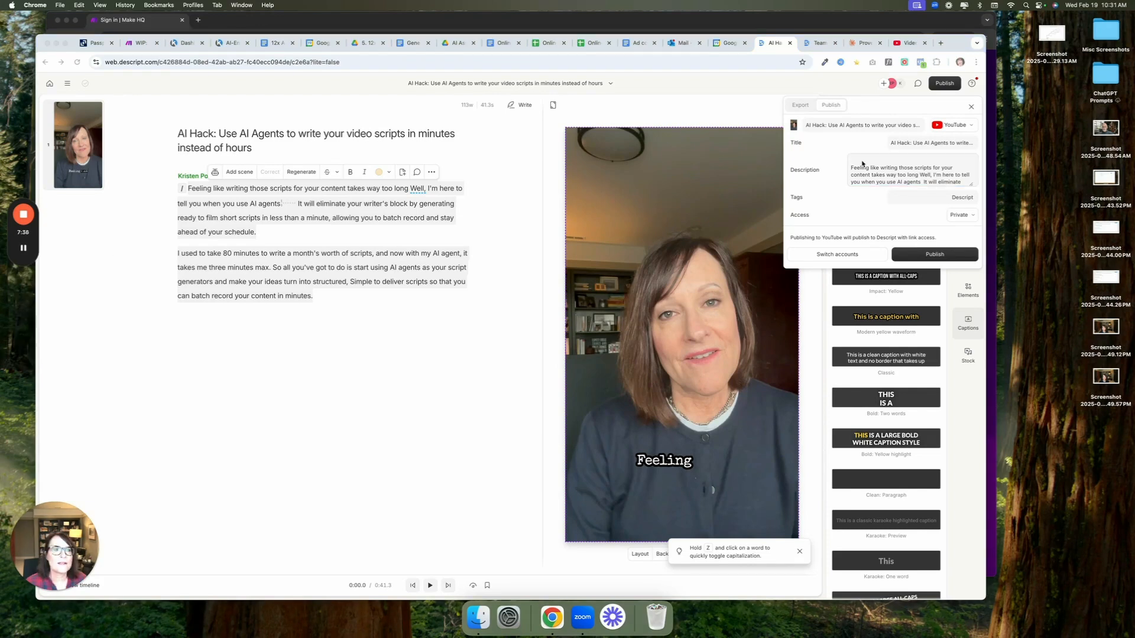
Paste the AI Content Automation guide blurb with its link at the start of the description, followed by a line break
click(857, 157)
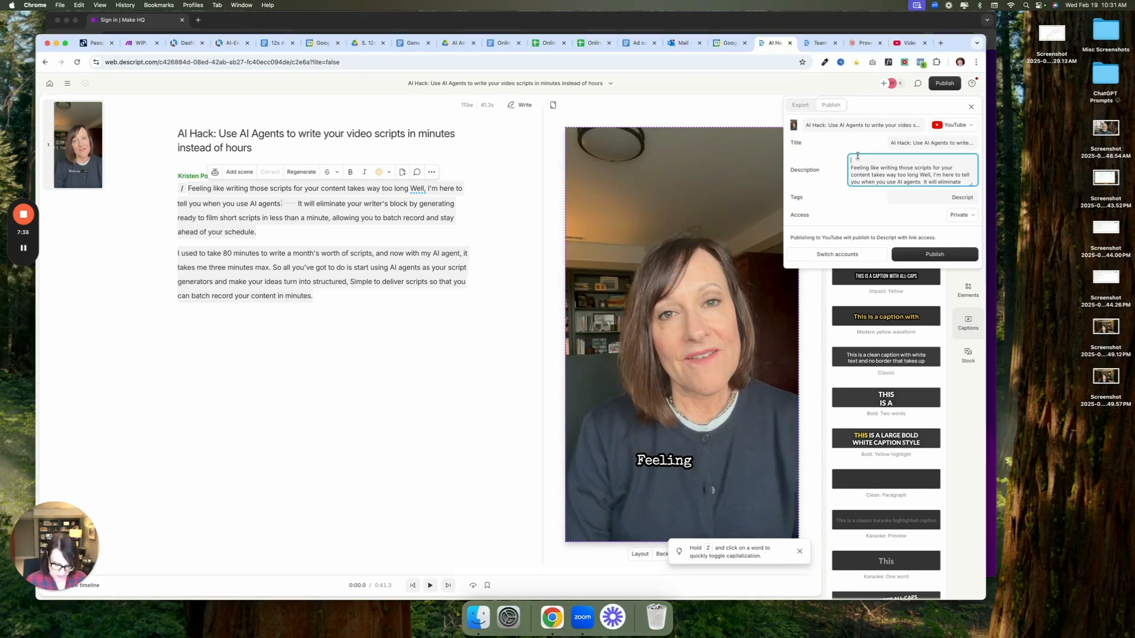
key(super+v)
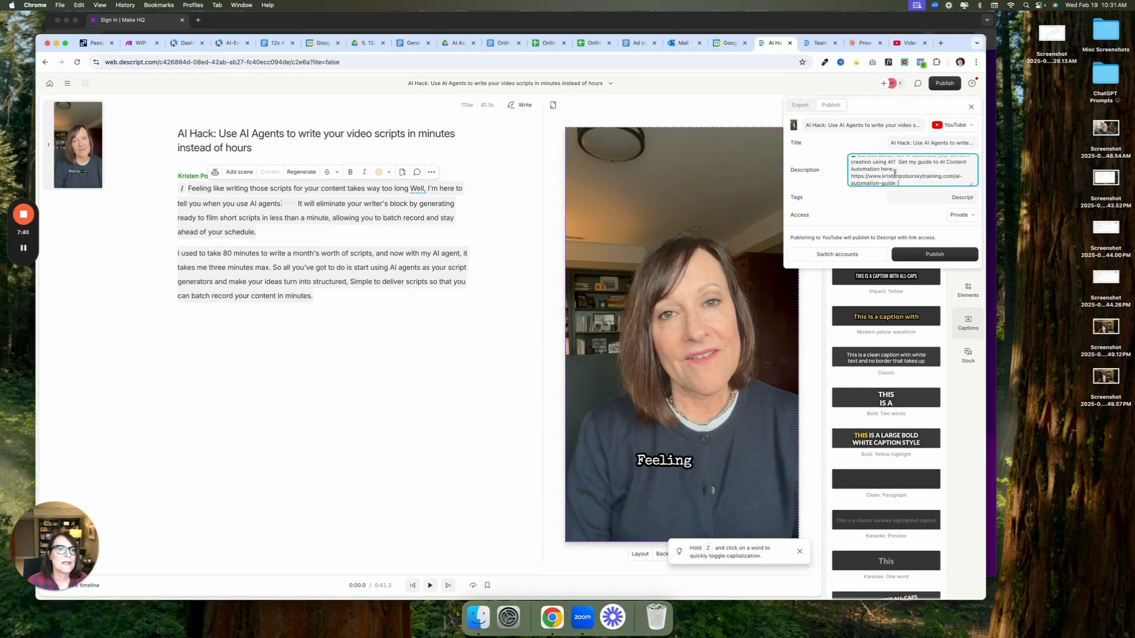
scroll(894, 173, down, 2)
key(Return)
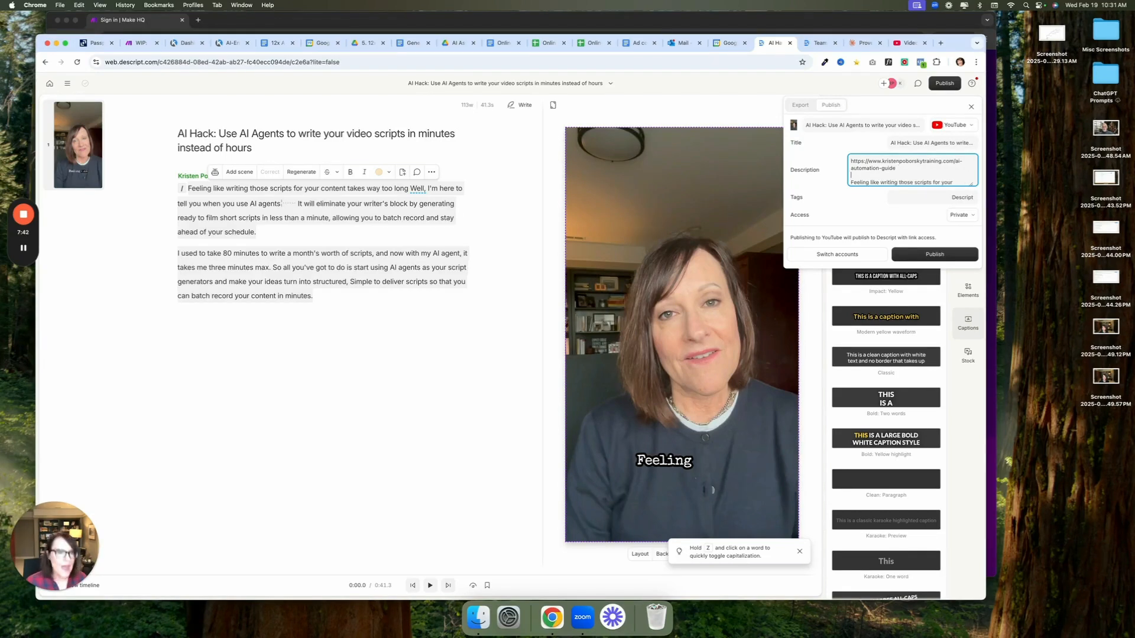
Publish the video to YouTube with the completed description
click(950, 260)
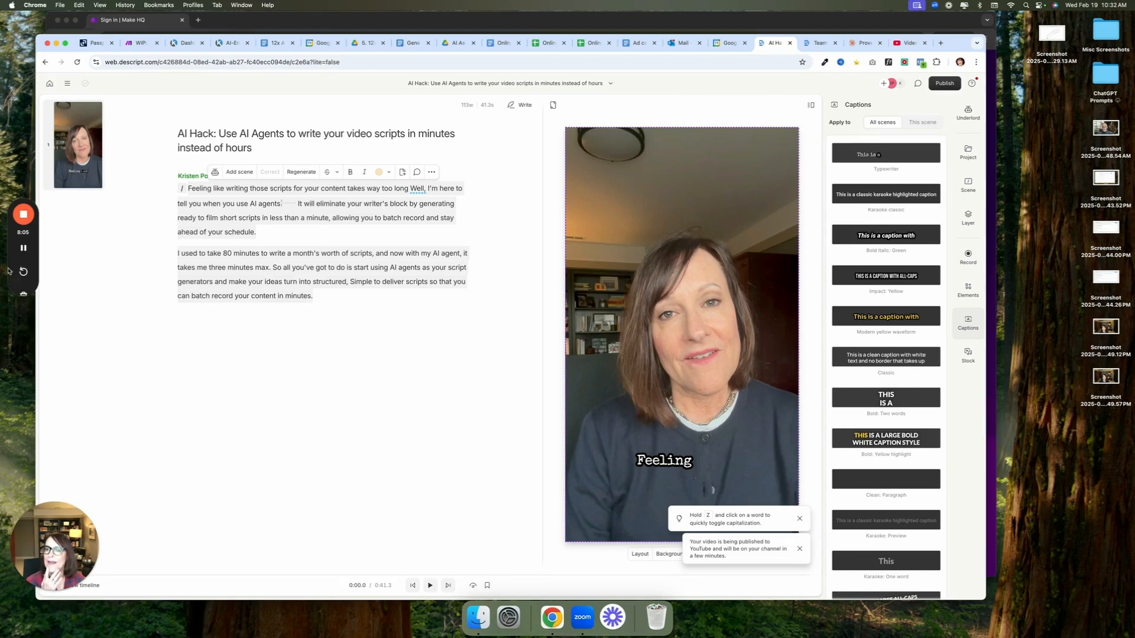
mouse_move(22, 251)
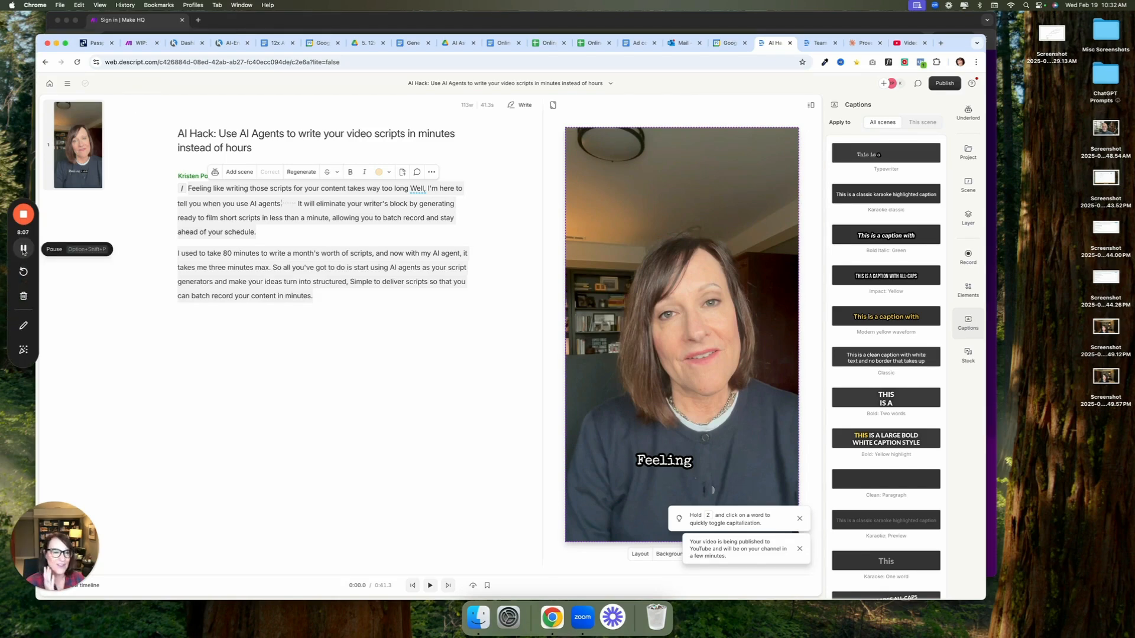